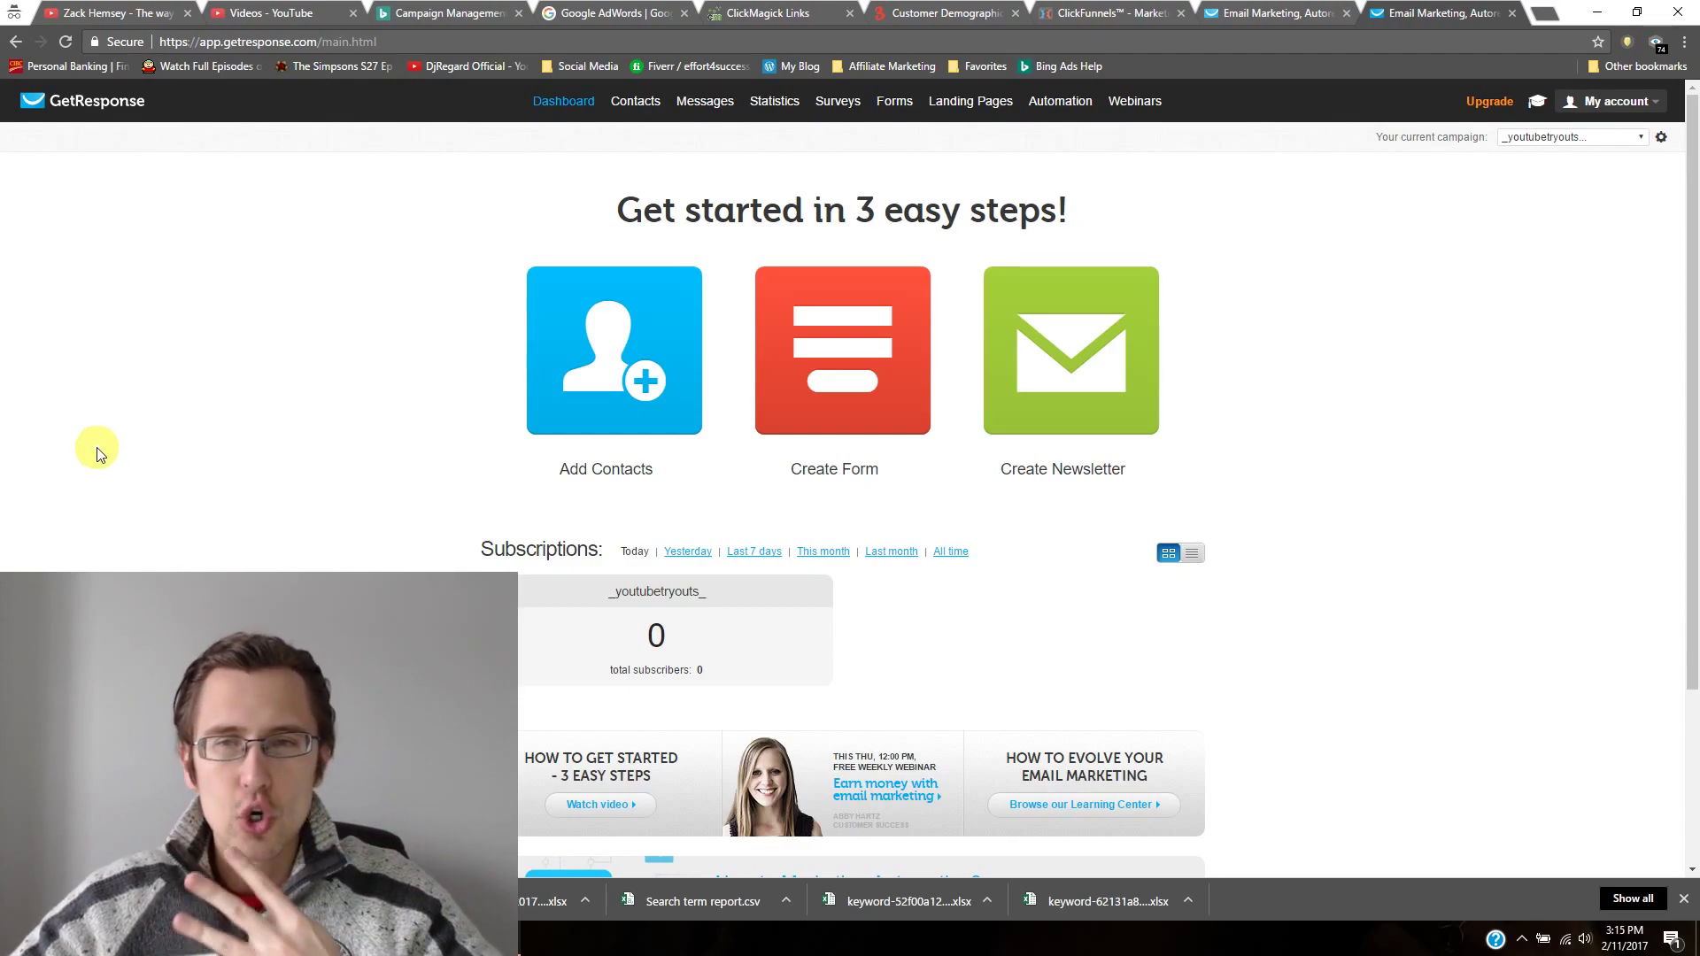
Show the Messages dropdown on the dashboard to reveal its message creation options
mouse_move(696, 119)
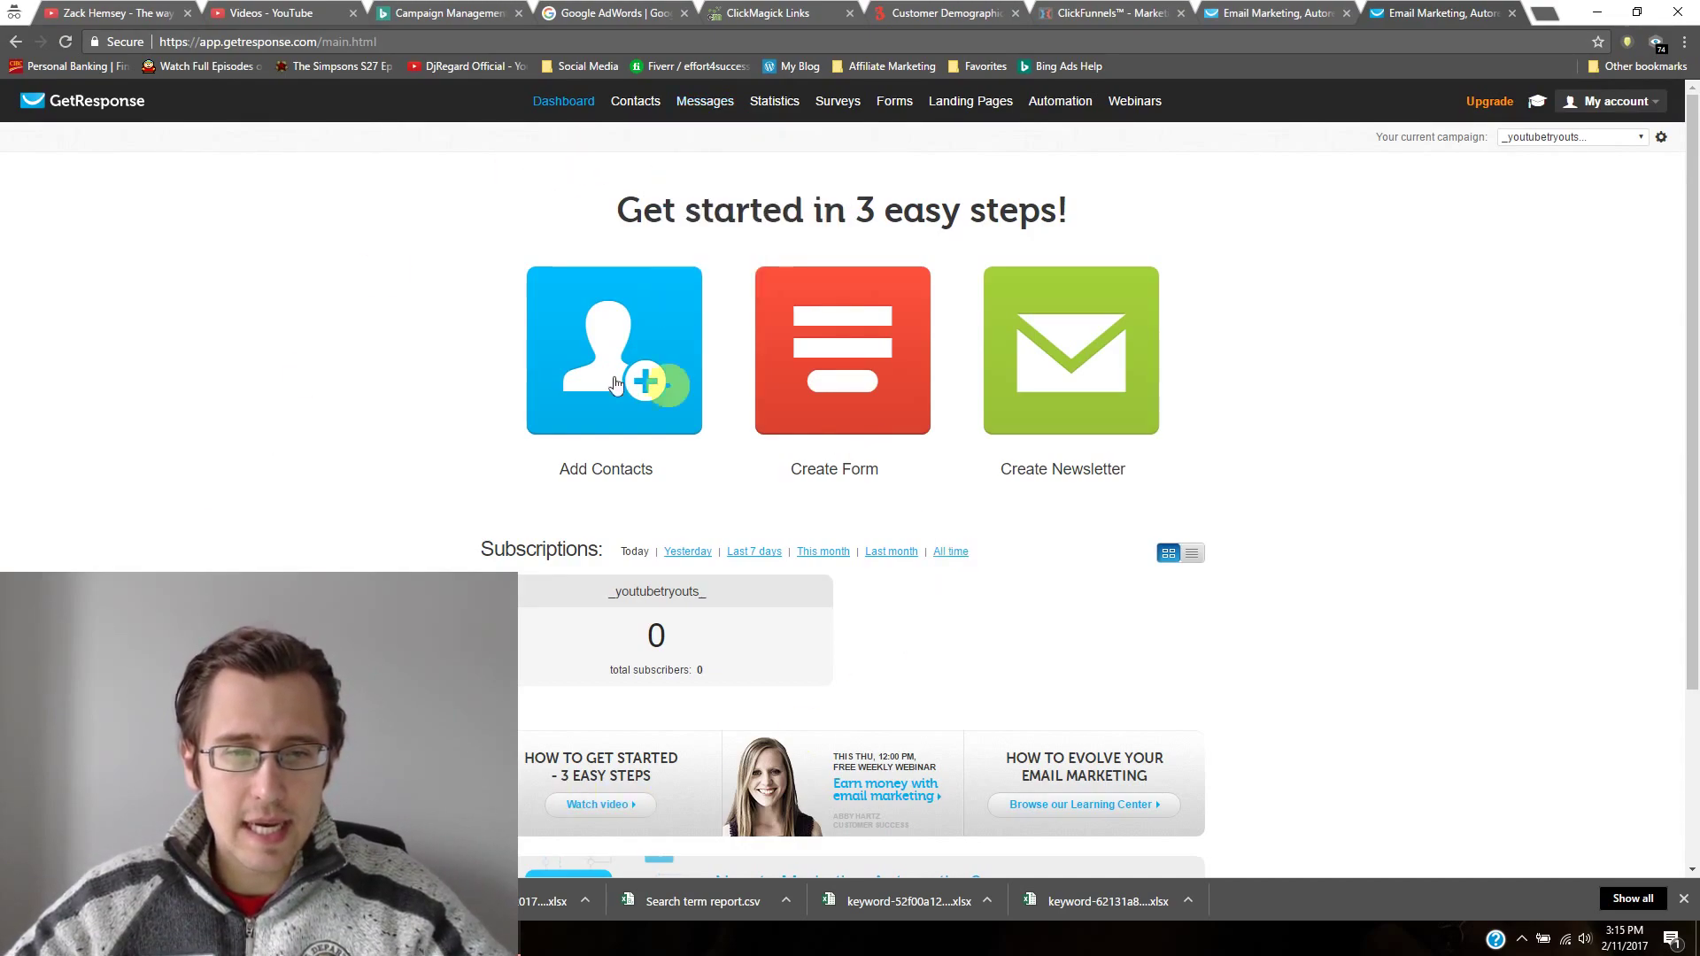
scroll(277, 506, down, 2)
scroll(277, 520, up, 2)
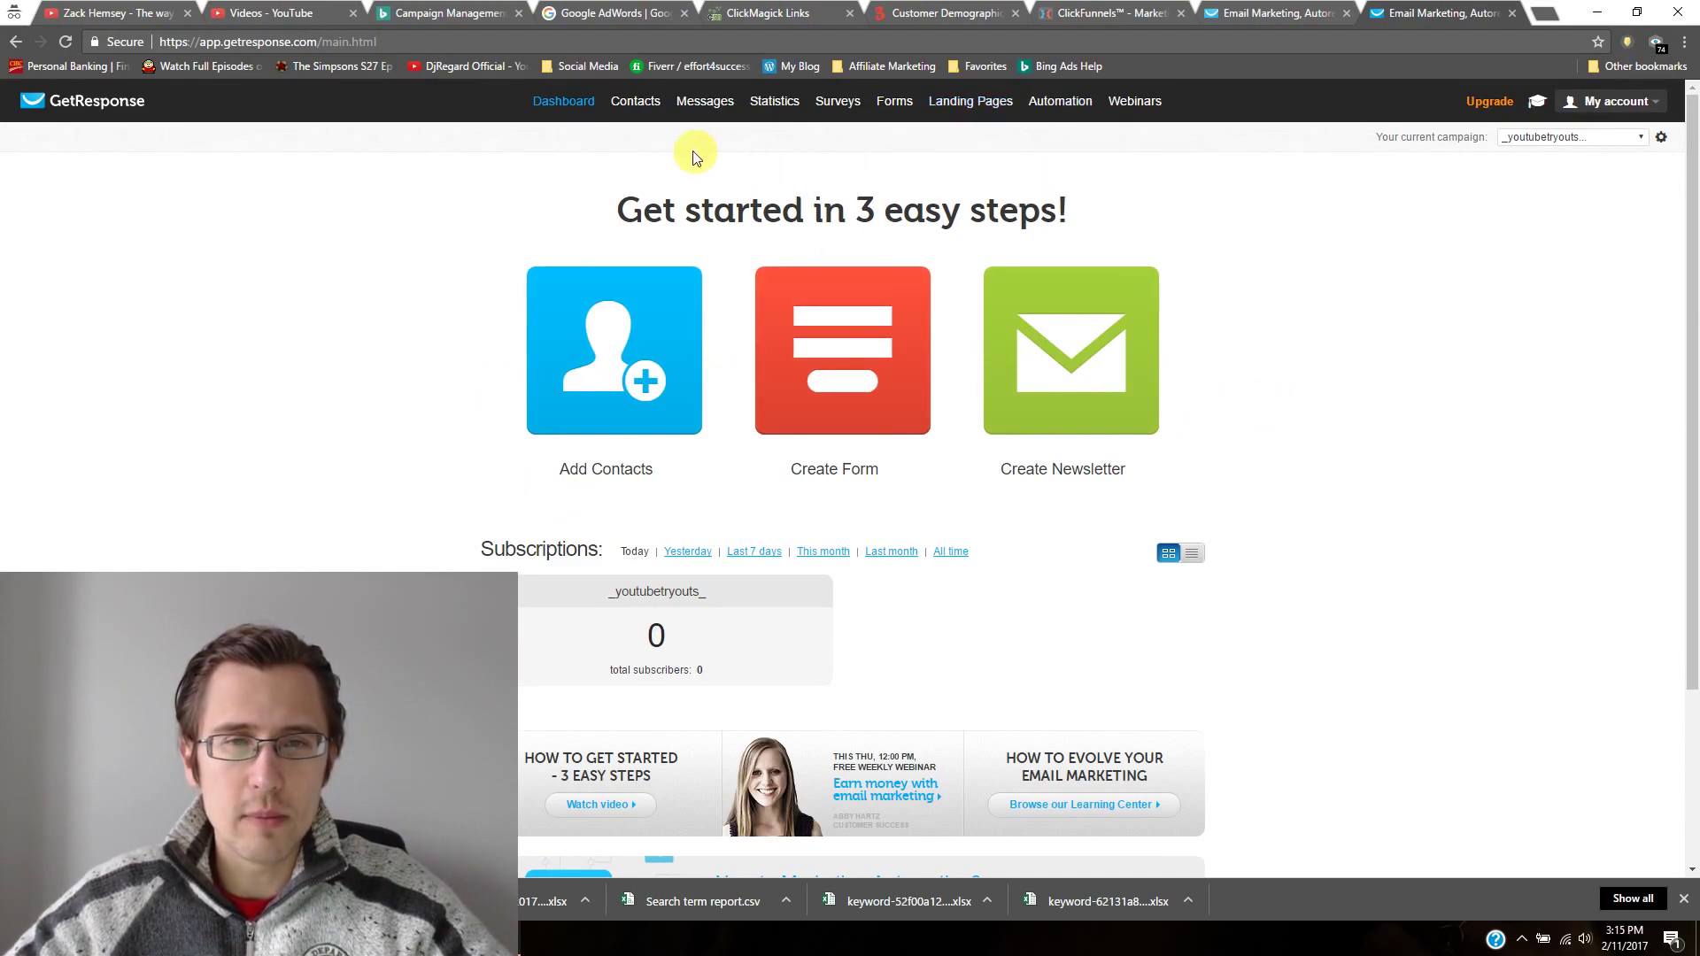
Start a new autoresponder via Messages > Create Autoresponder
click(734, 197)
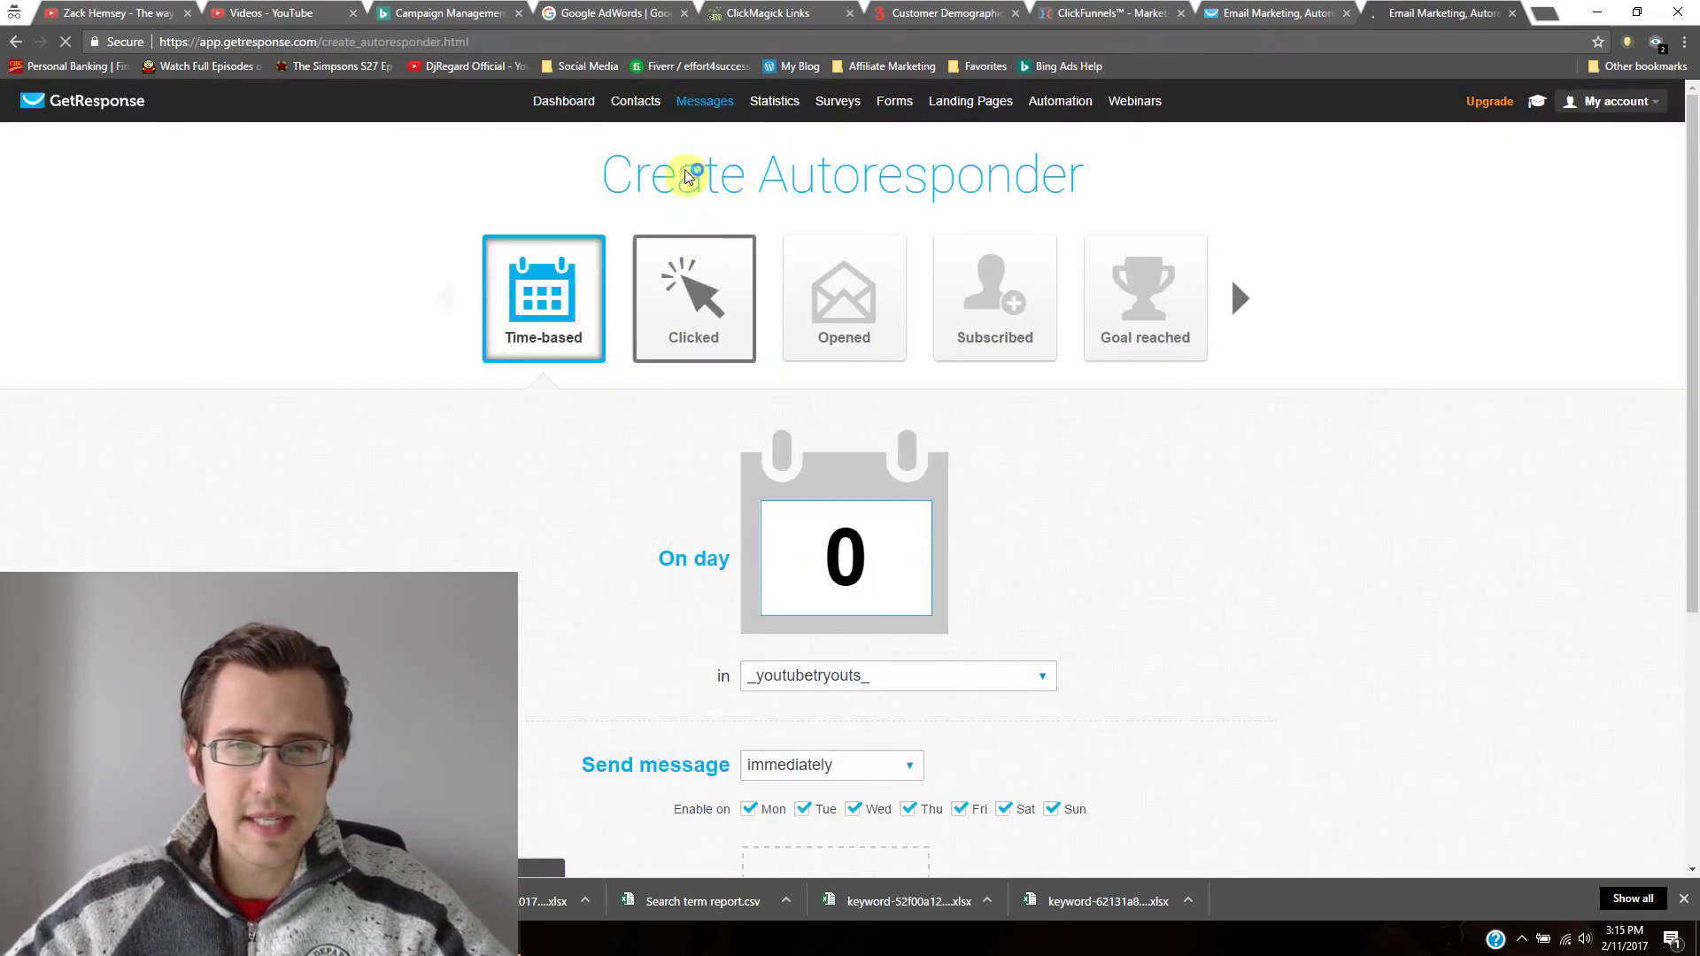
mouse_move(704, 103)
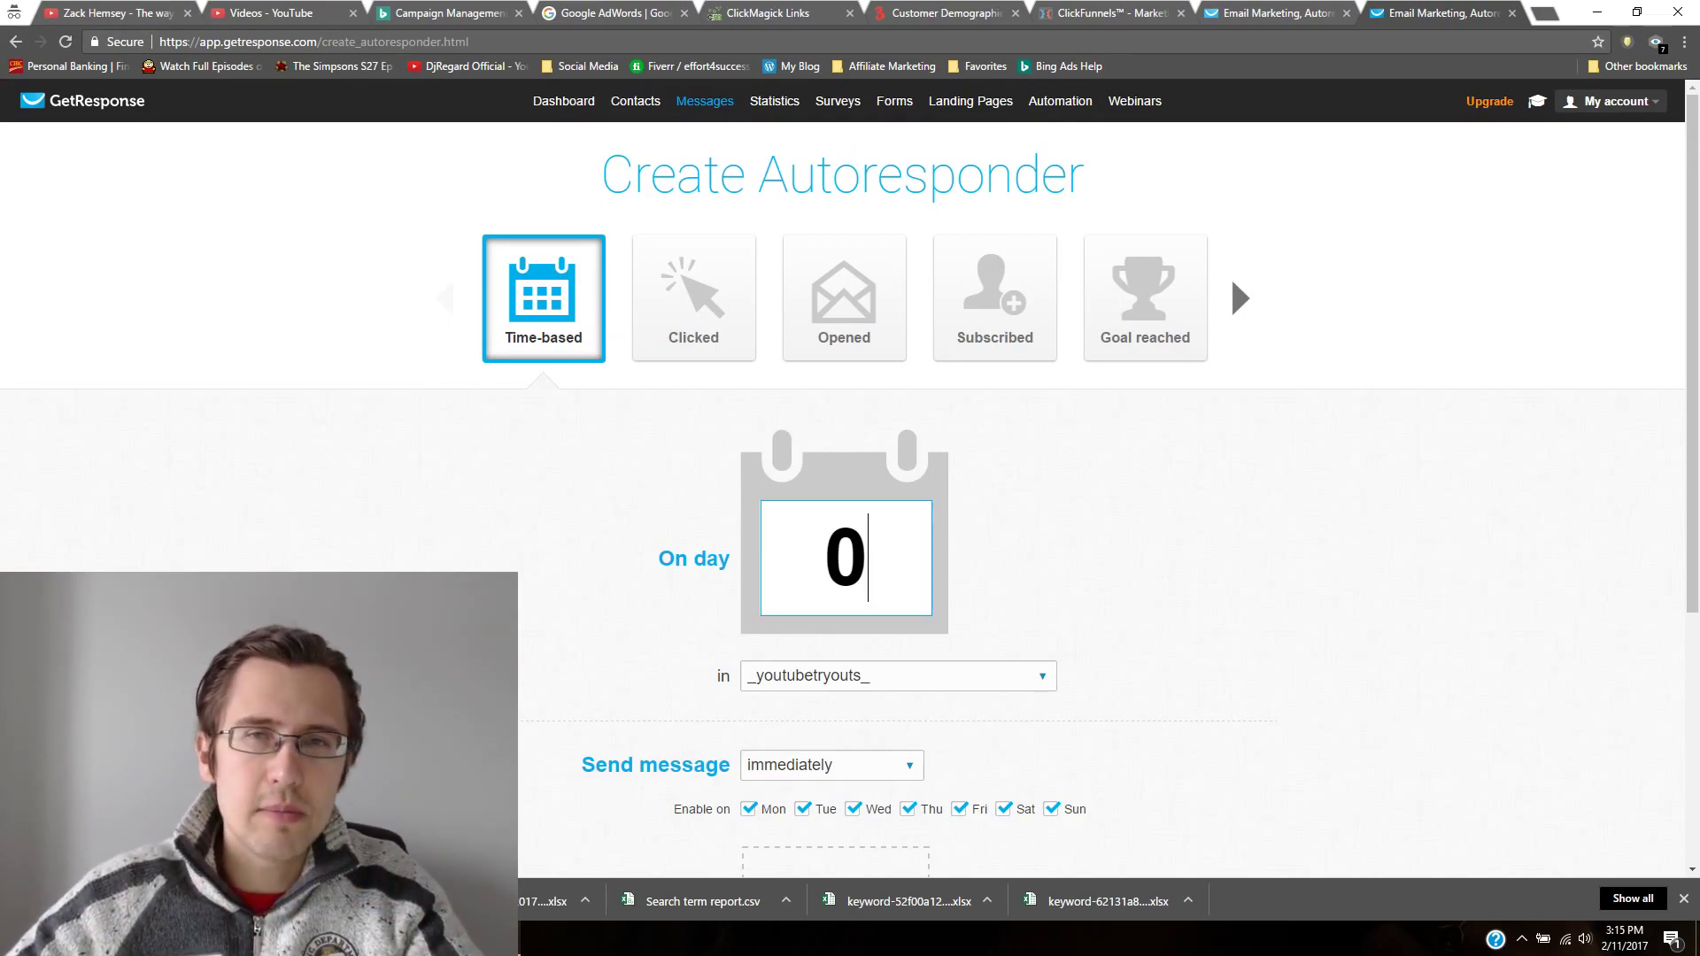
scroll(475, 561, down, 2)
scroll(474, 564, up, 2)
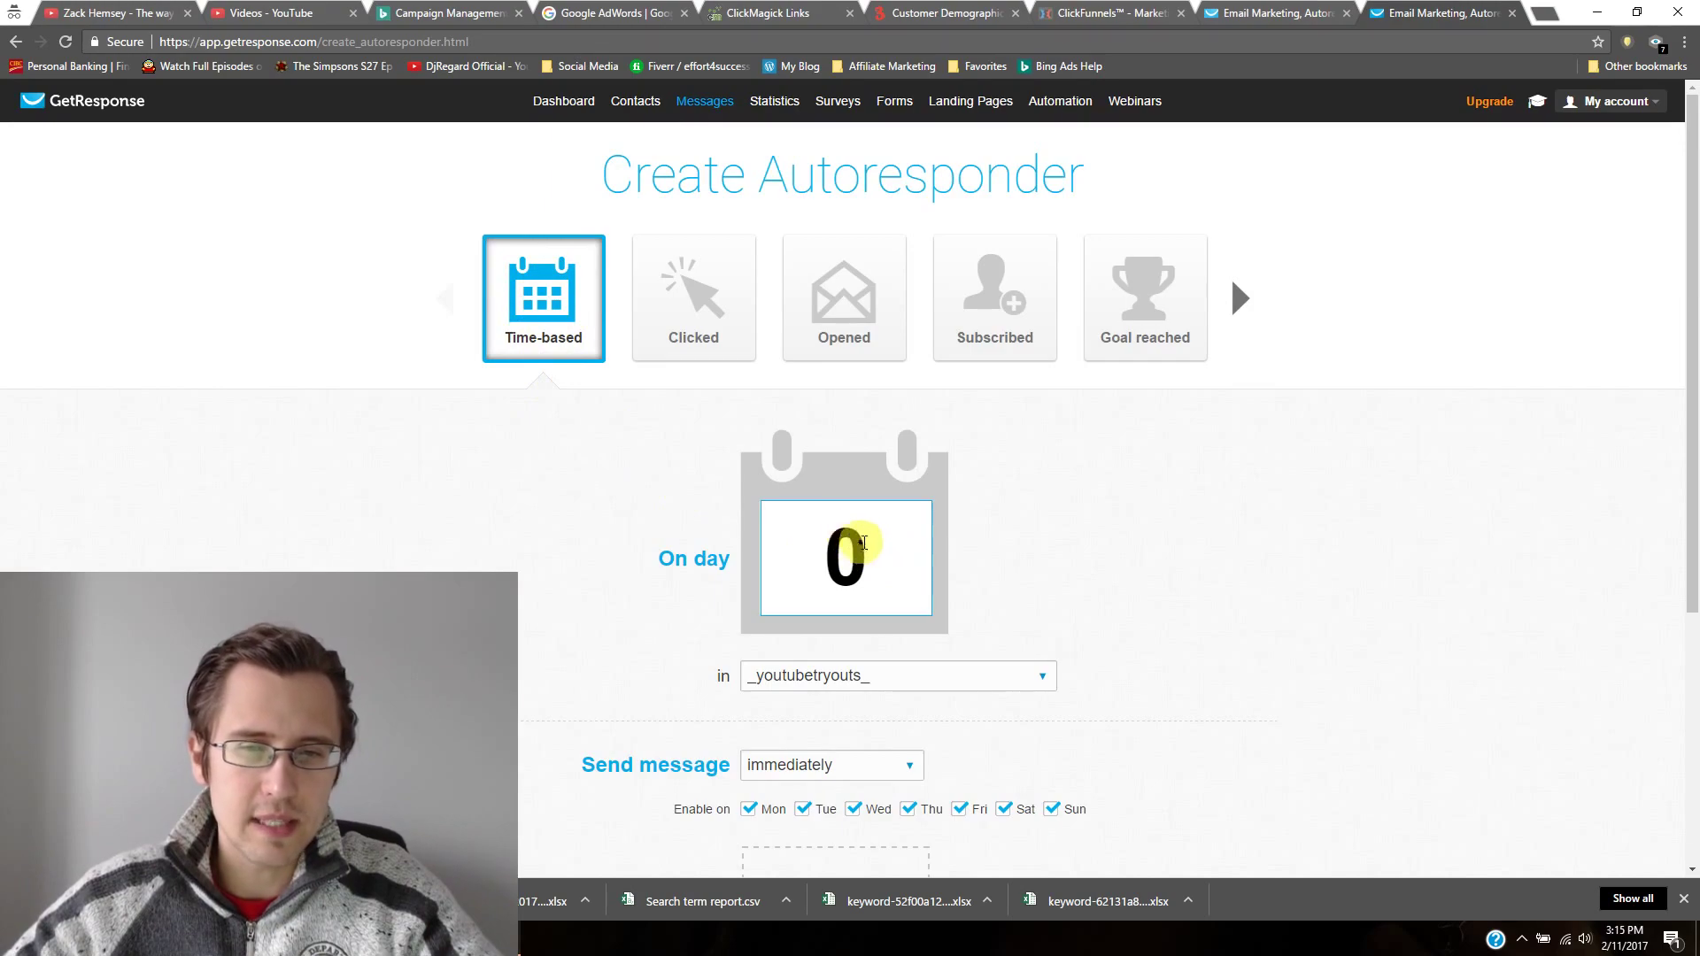
Keep the time-based send day at 0 and scroll down to the message area
double_click(869, 550)
click(1086, 536)
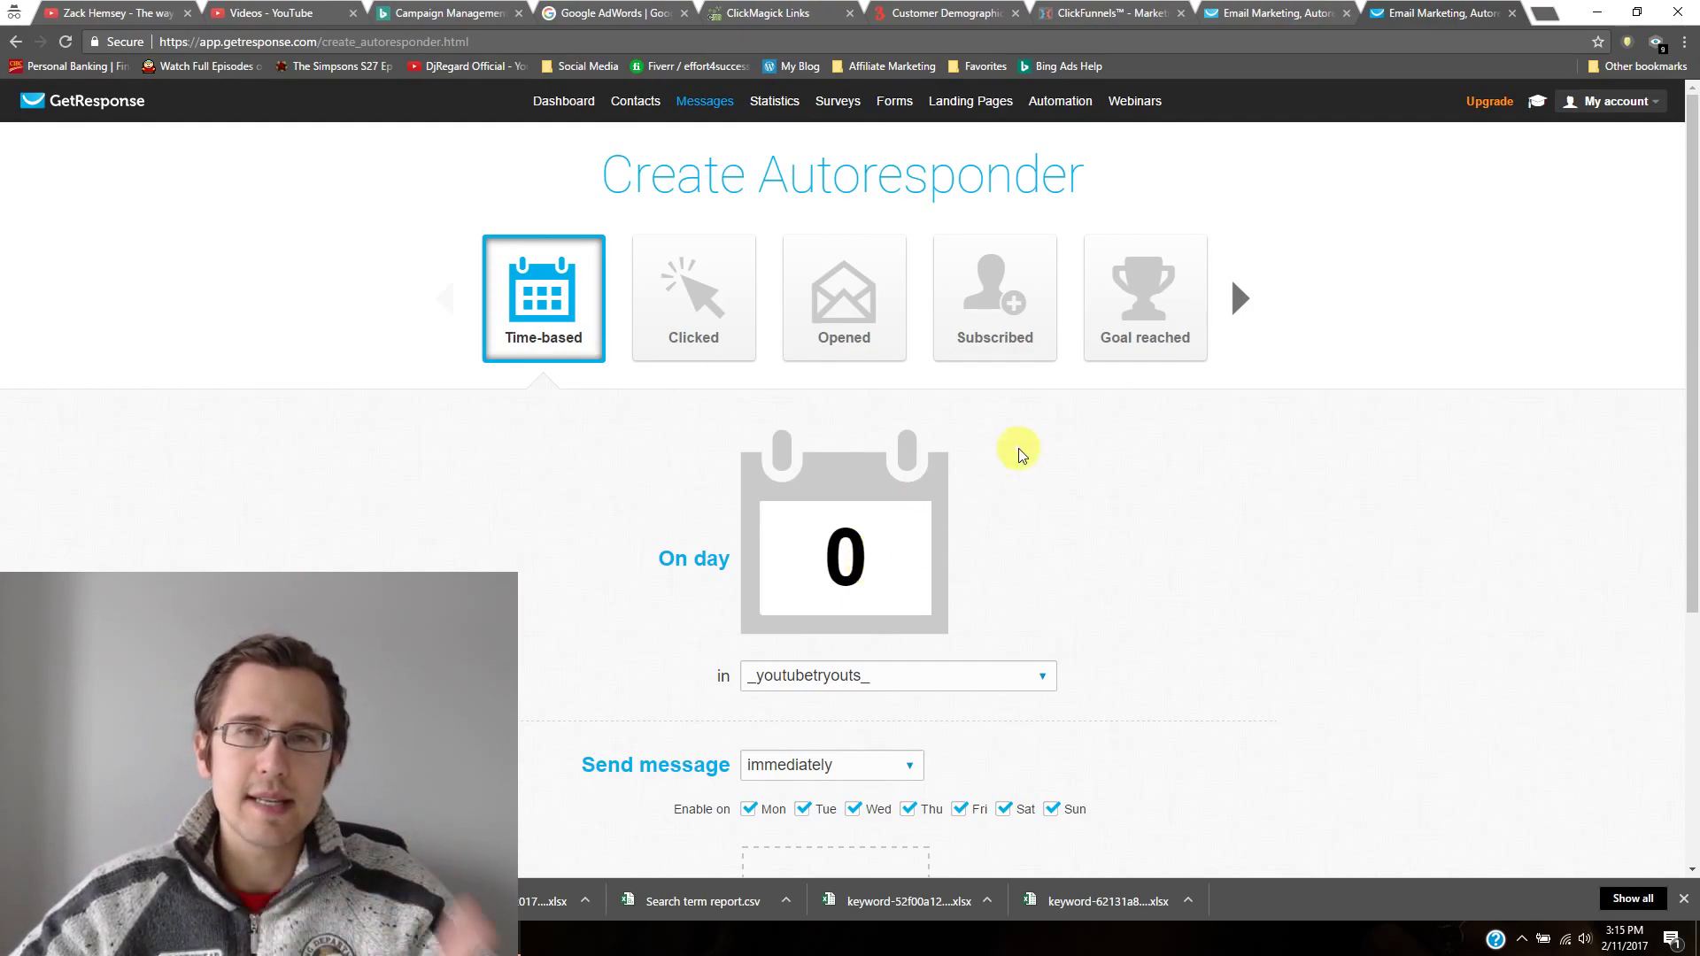
scroll(1161, 542, down, 1)
scroll(805, 361, down, 3)
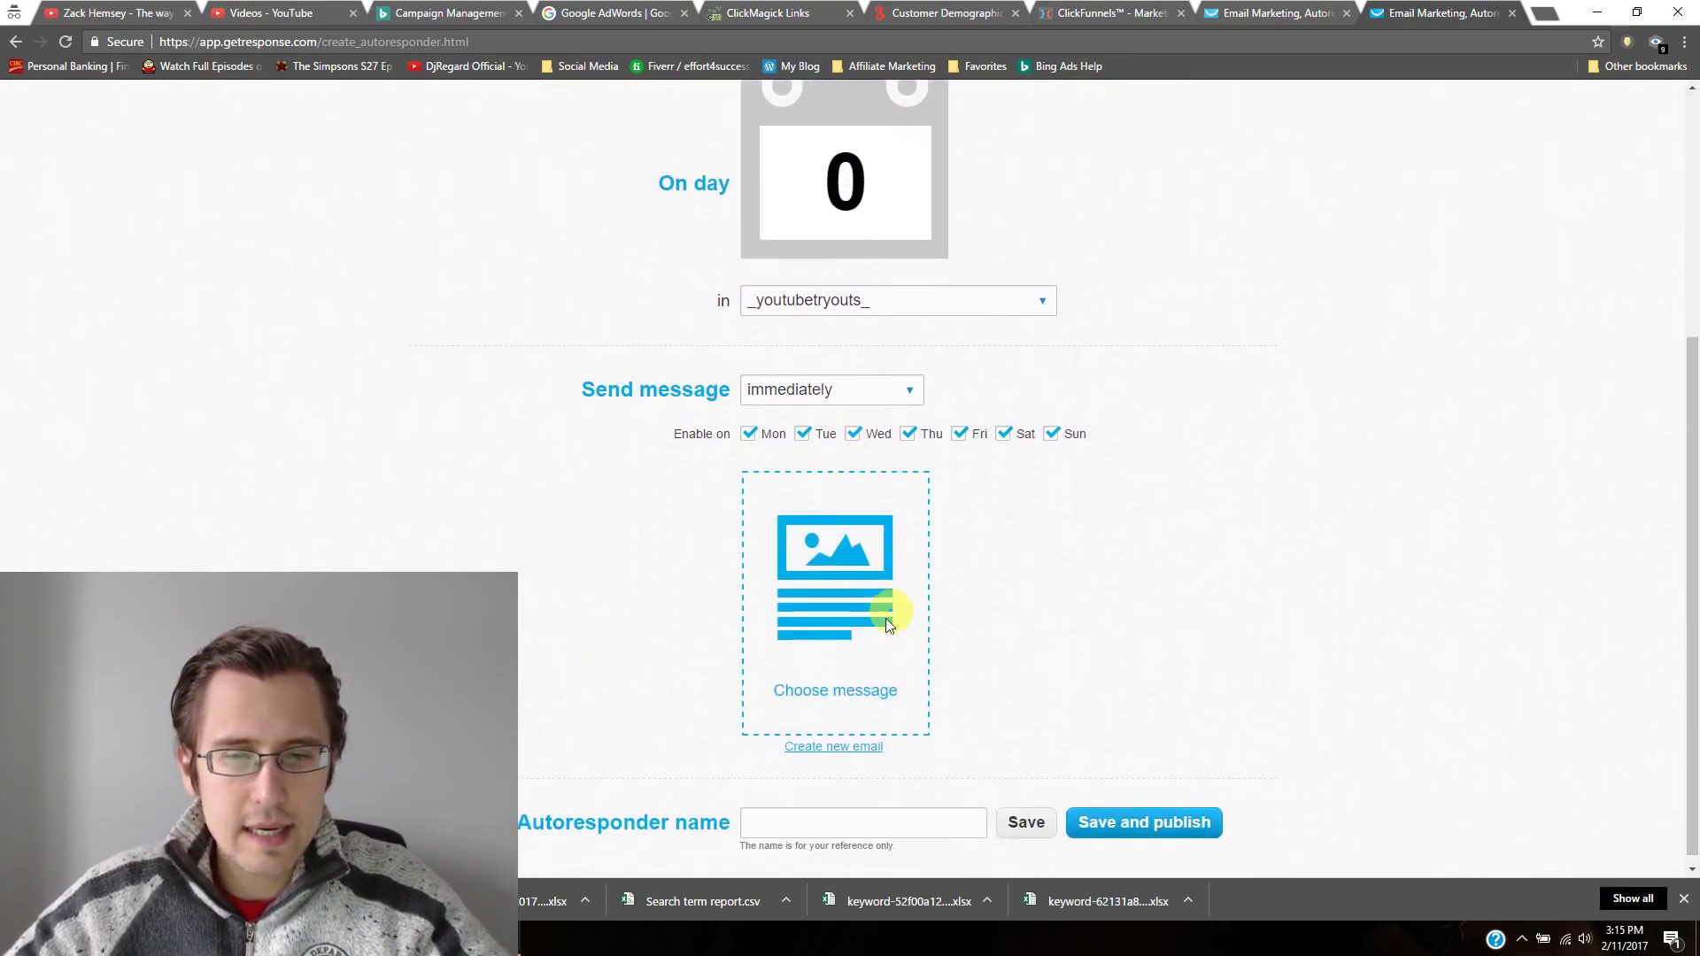
Create a new email named 'test' with the subject 'test'
click(843, 737)
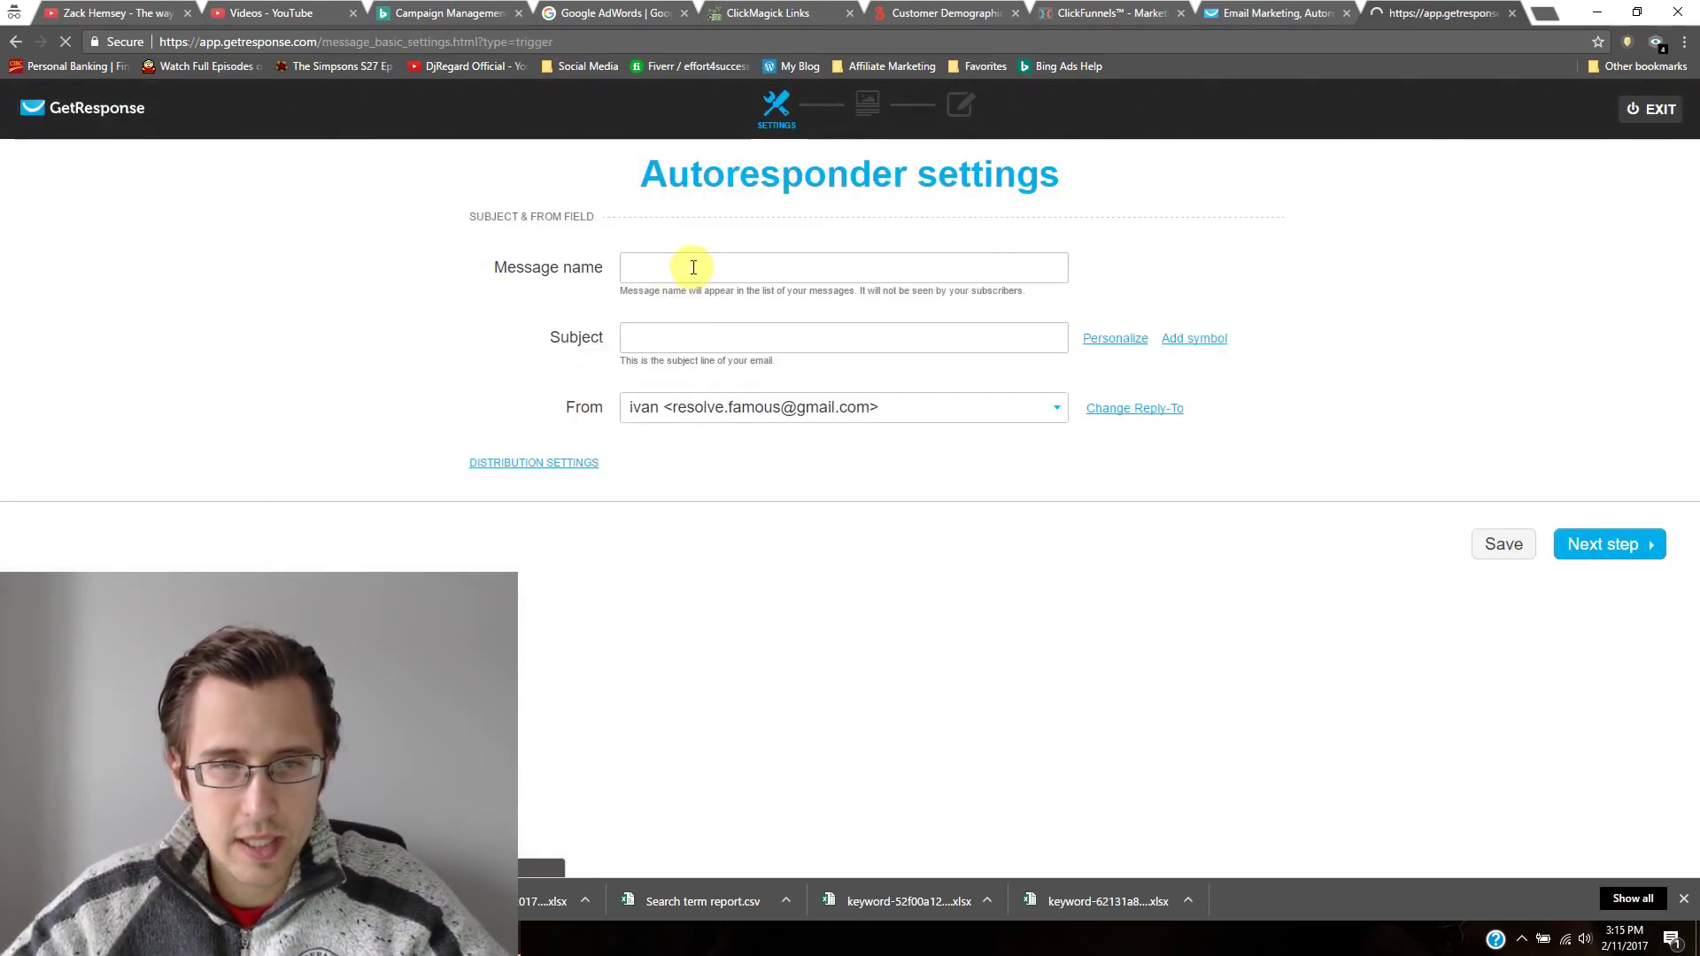
click(690, 271)
text(test)
key(Tab)
text(test)
click(1592, 544)
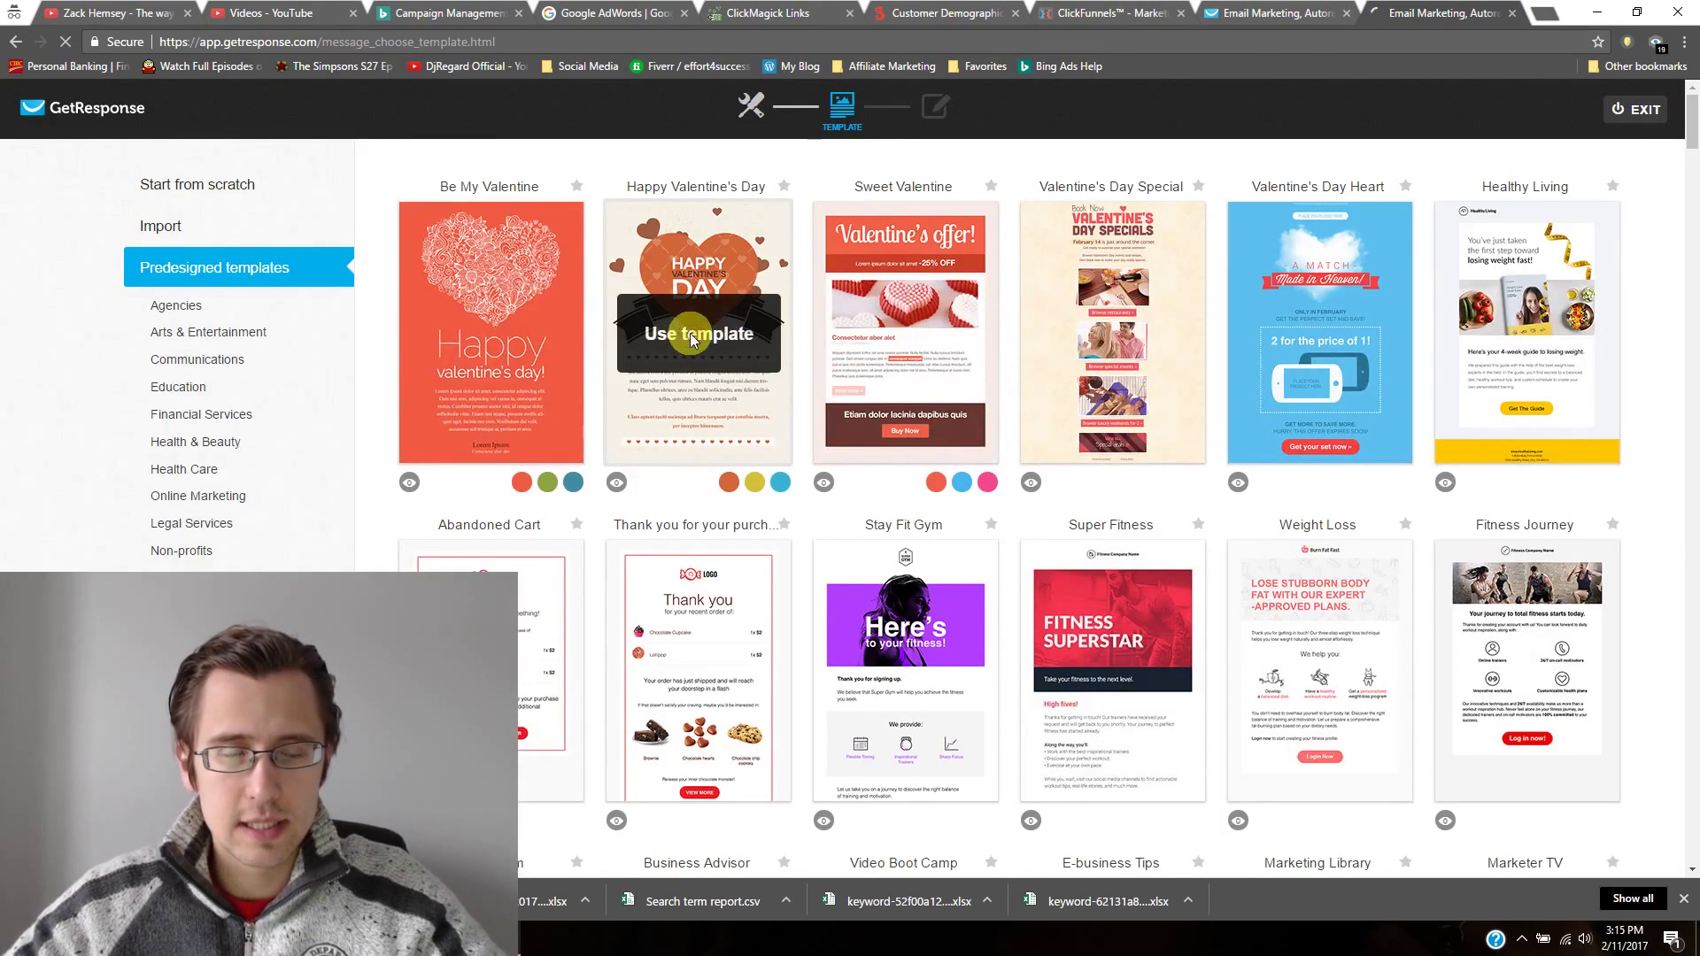
Apply the Happy Valentine's Day template, then save and publish the autoresponder
click(691, 340)
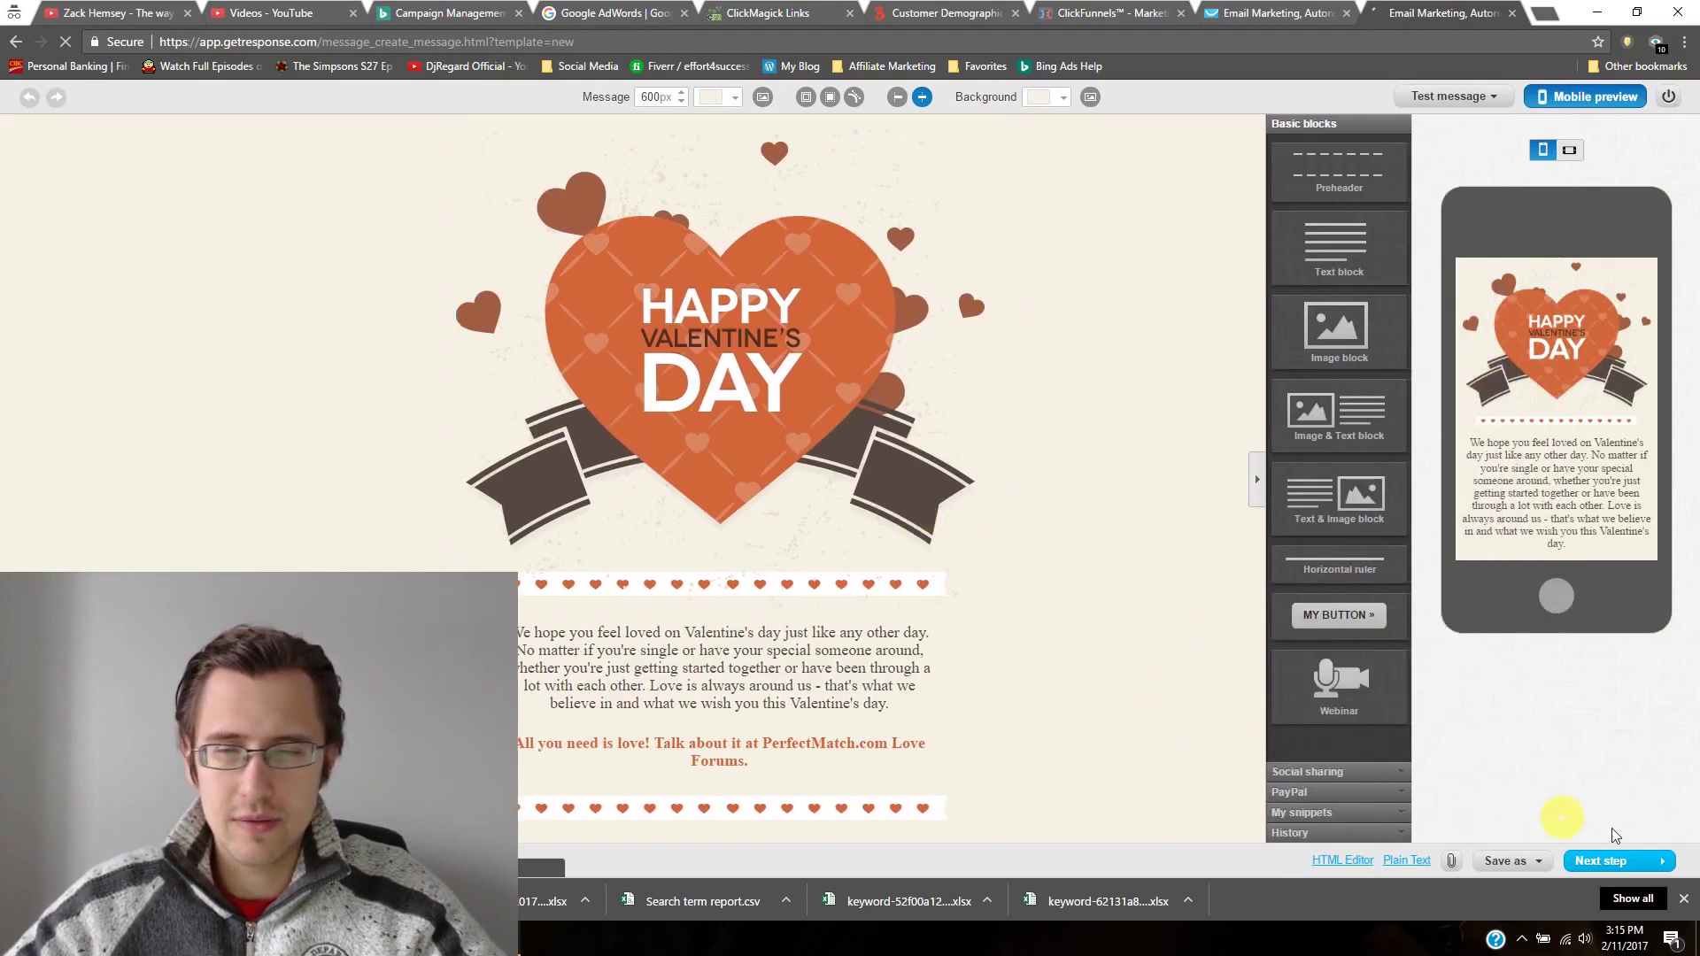
click(1610, 862)
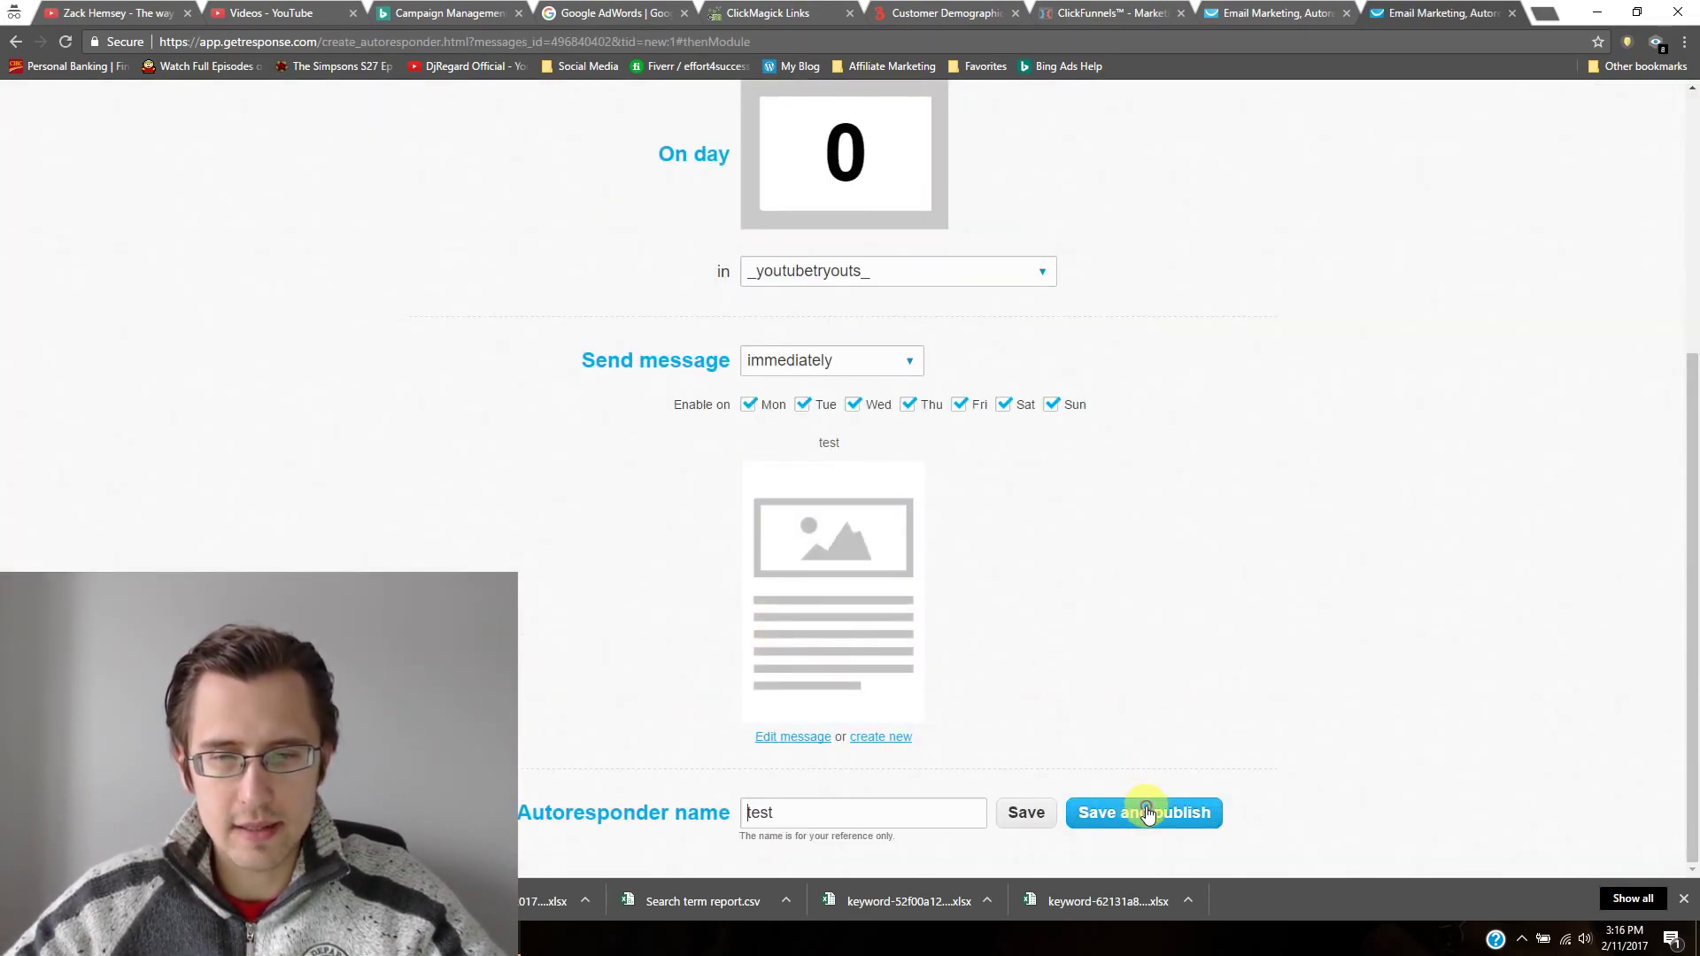
click(1146, 813)
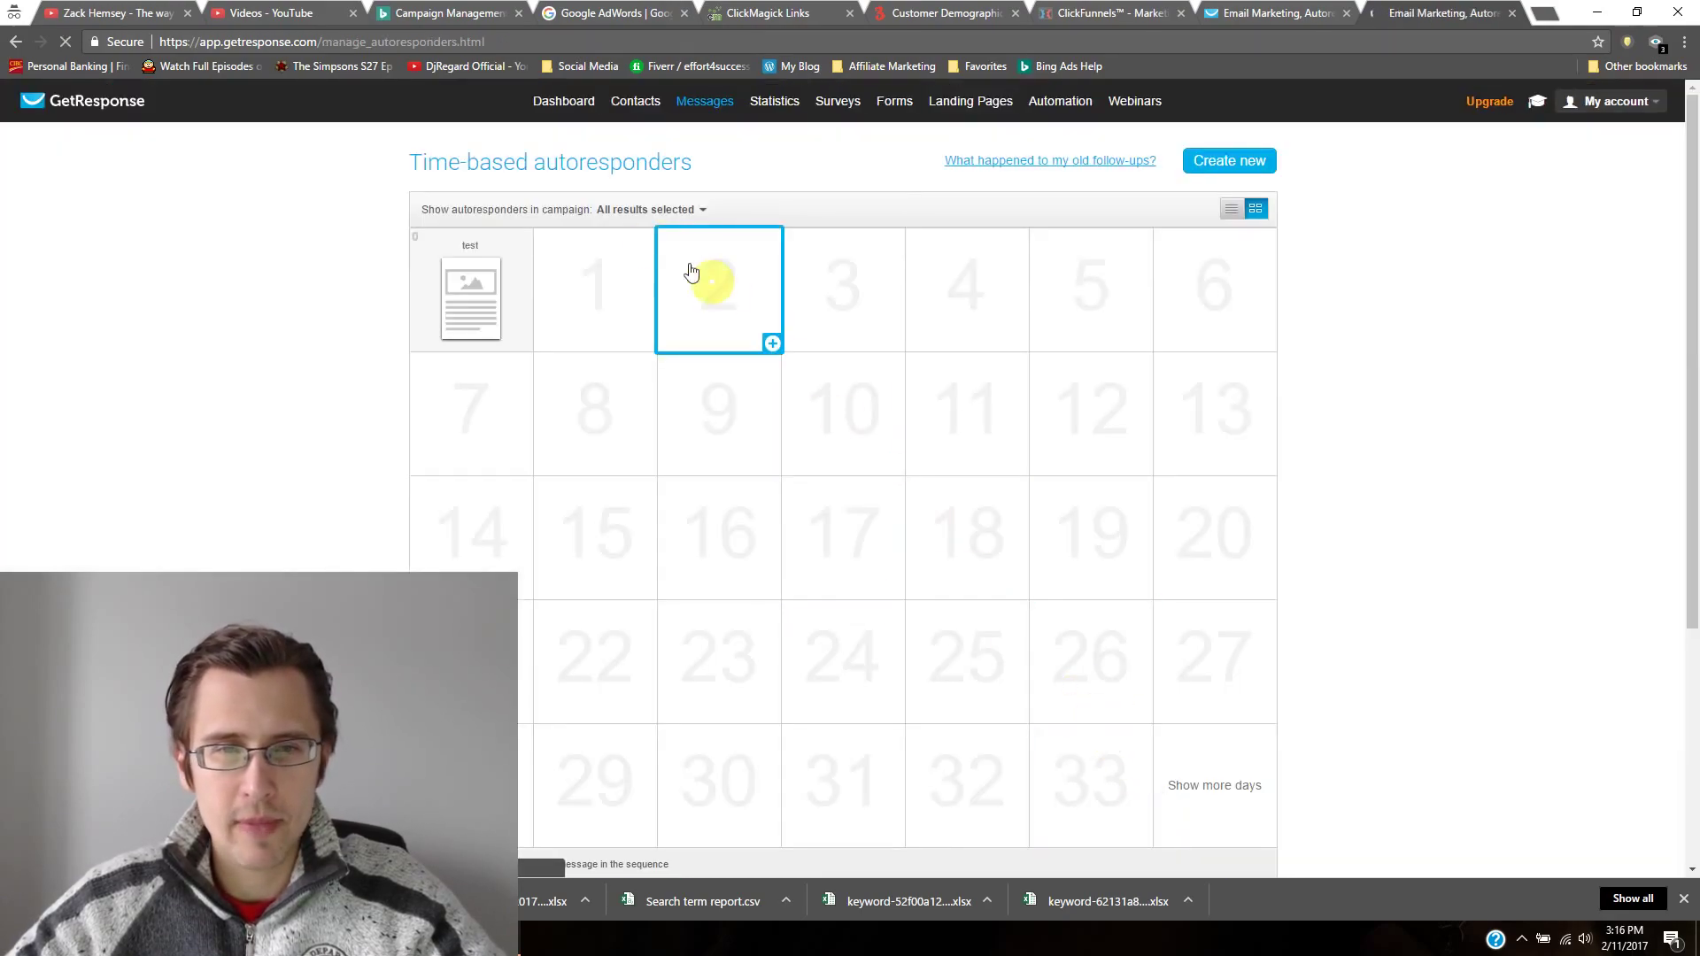
From Manage Autoresponders, preview the 'test' email's Happy Valentine's Day design in a new tab
mouse_move(499, 299)
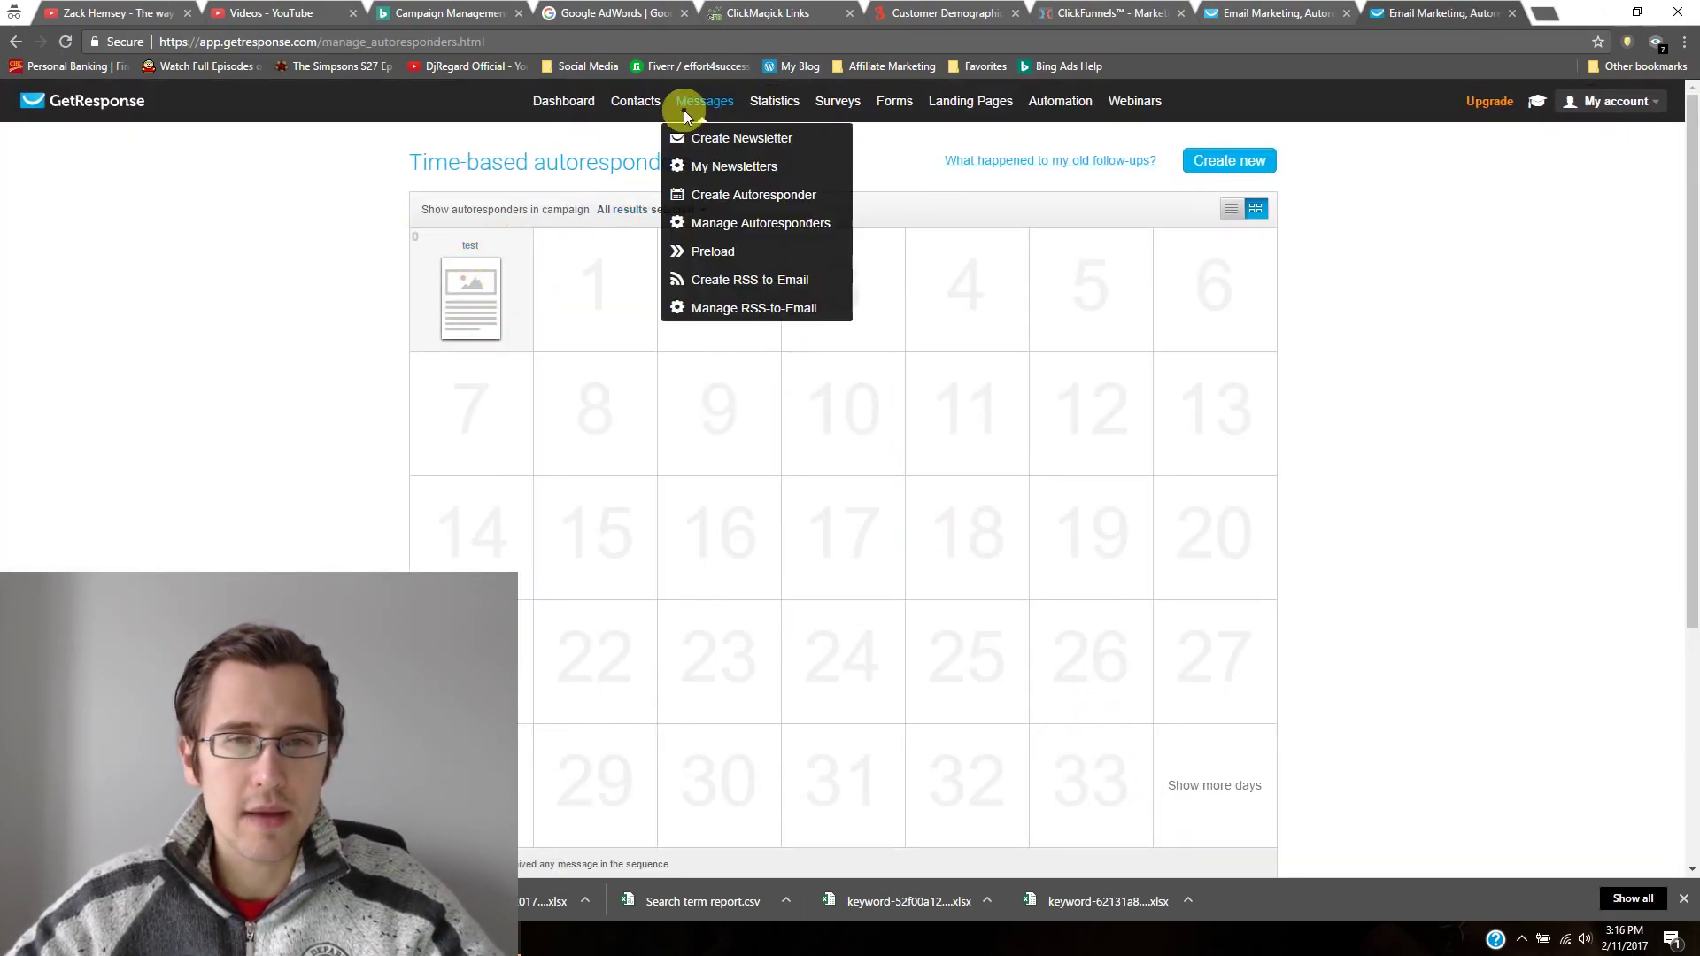
click(742, 227)
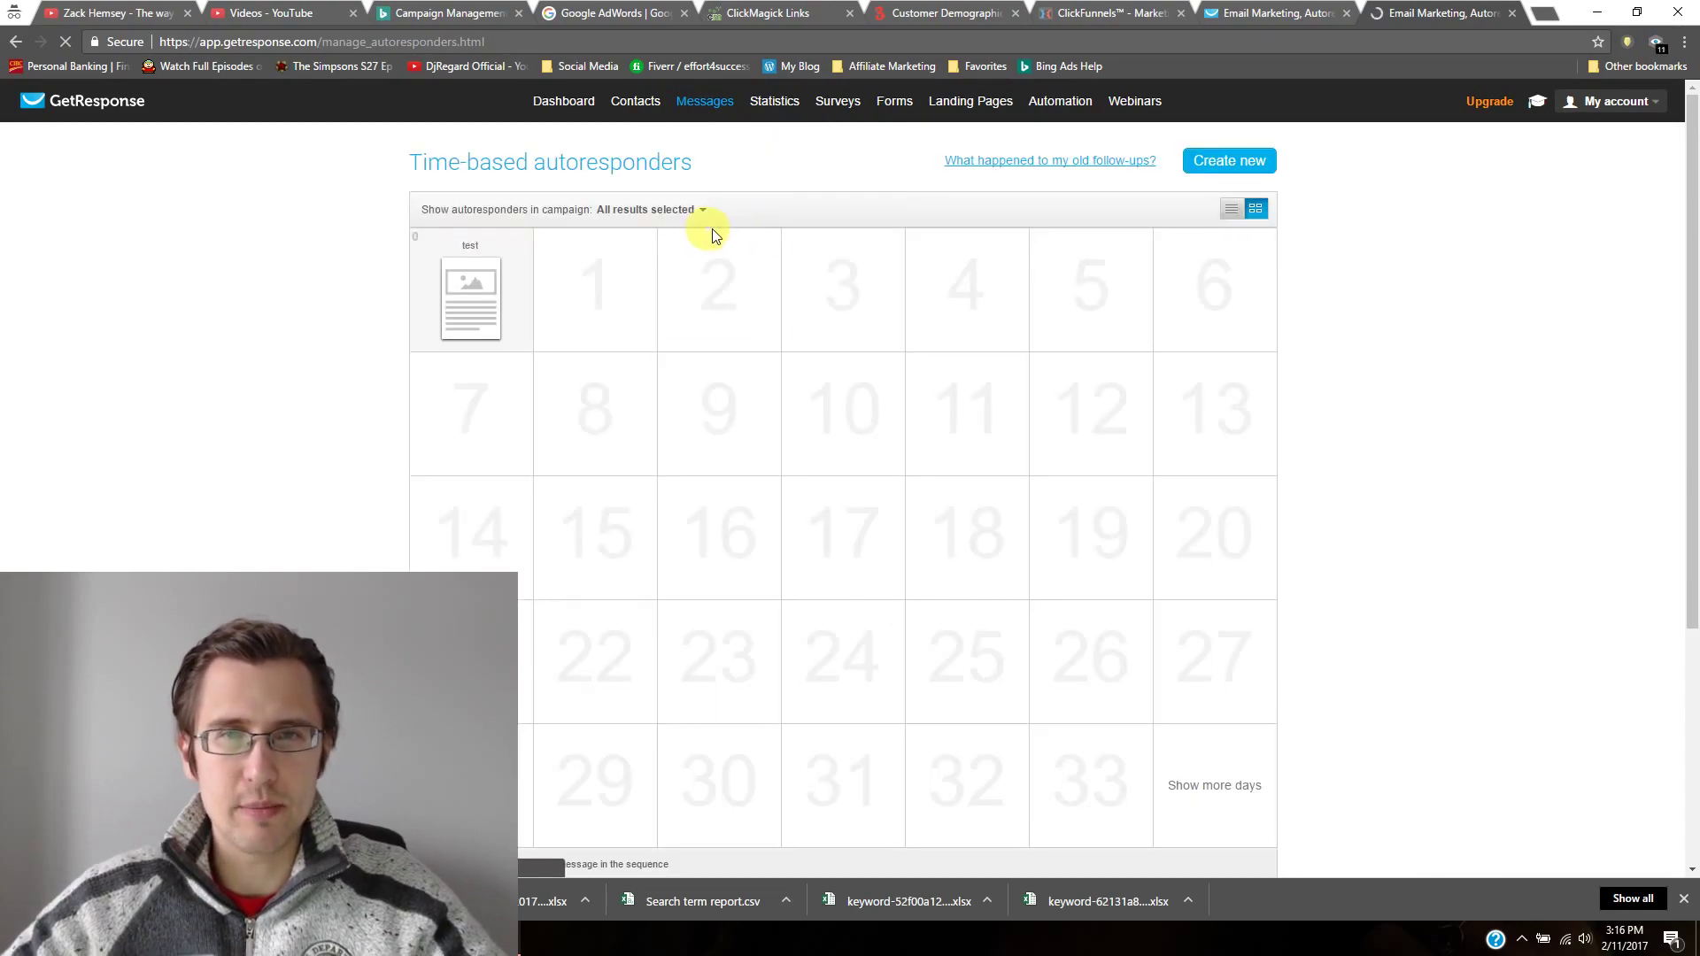
mouse_move(453, 295)
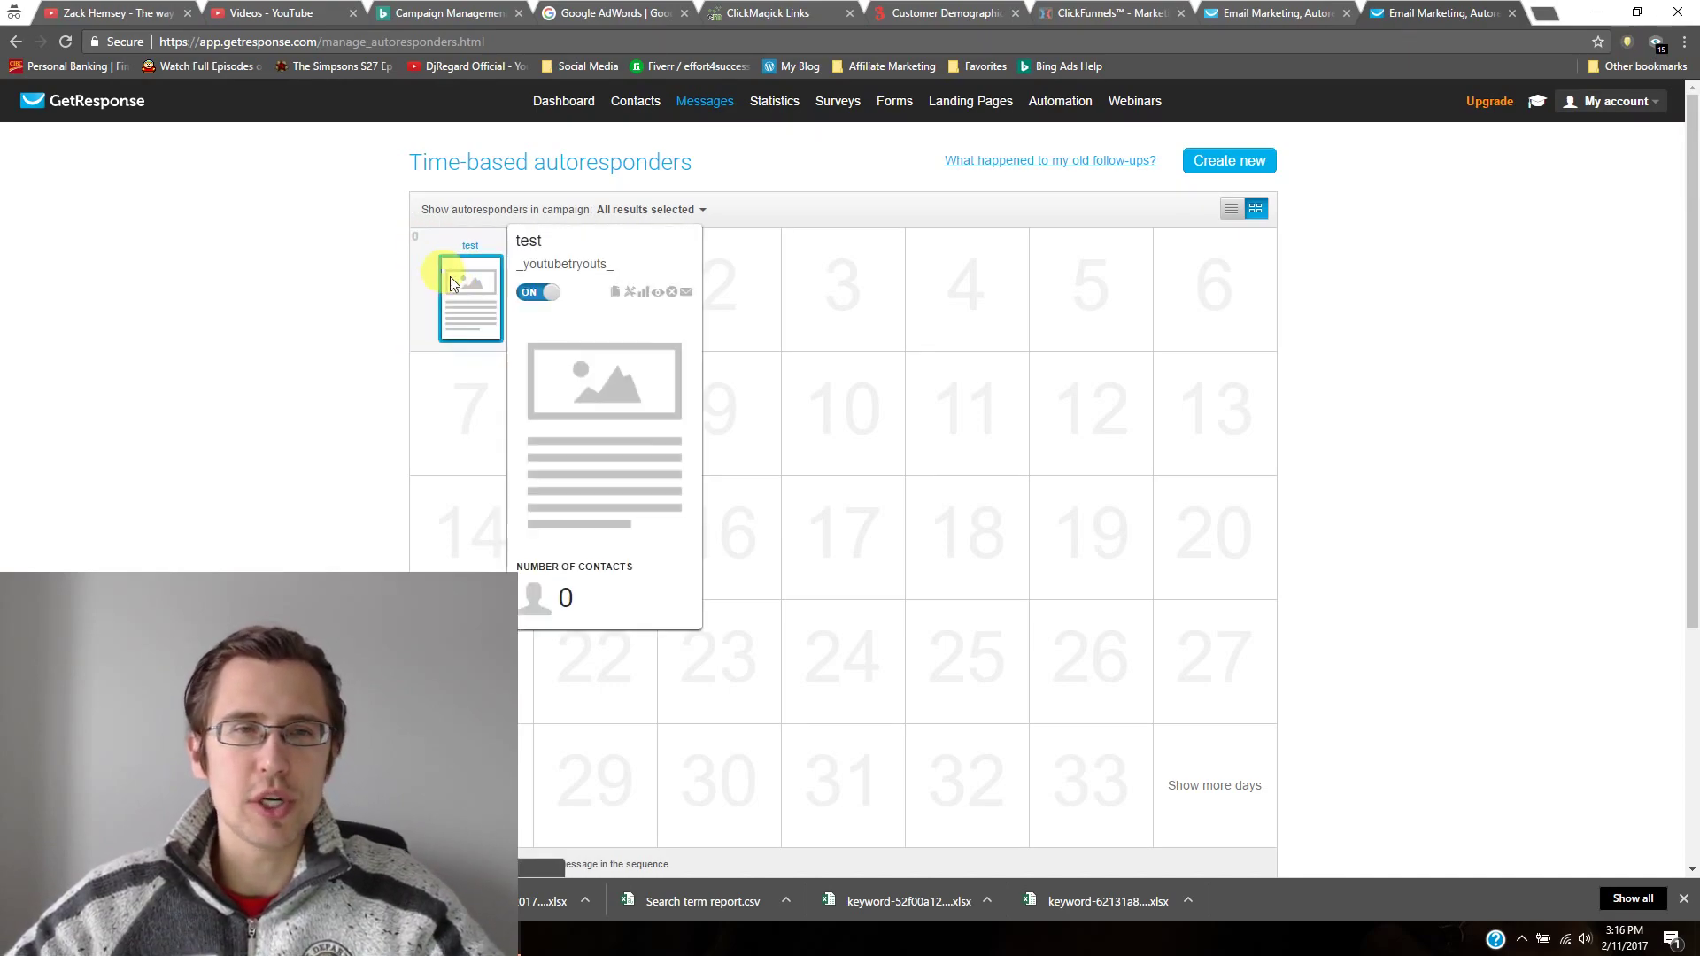
click(659, 292)
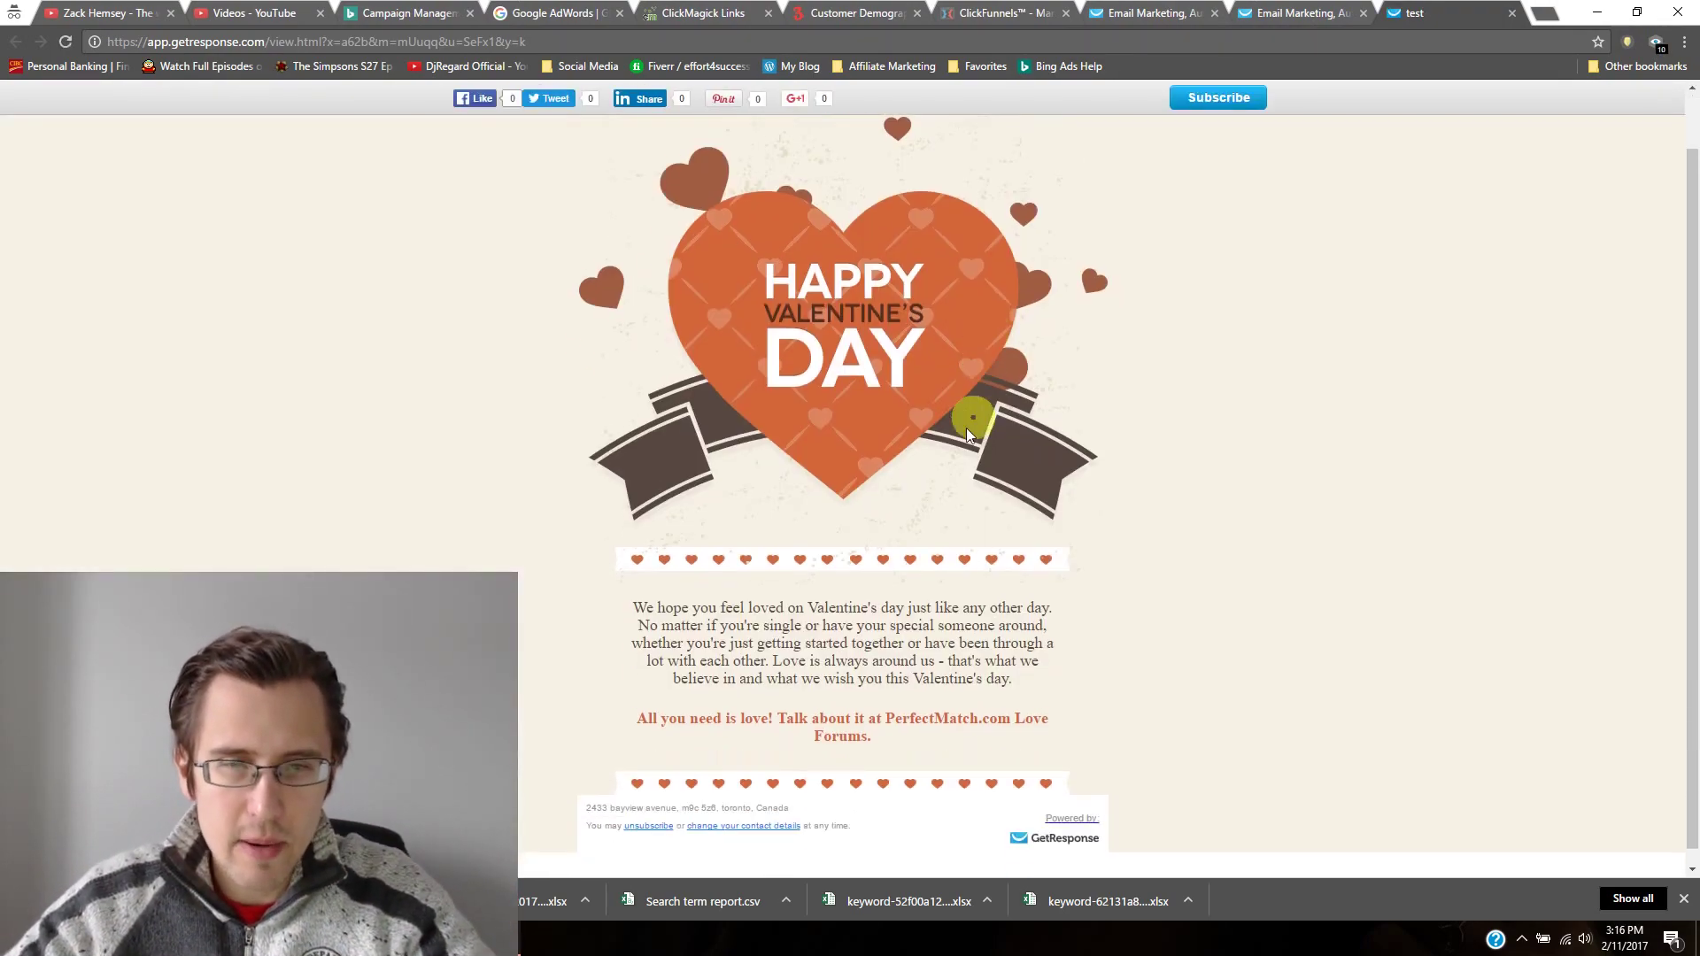
scroll(832, 649, down, 1)
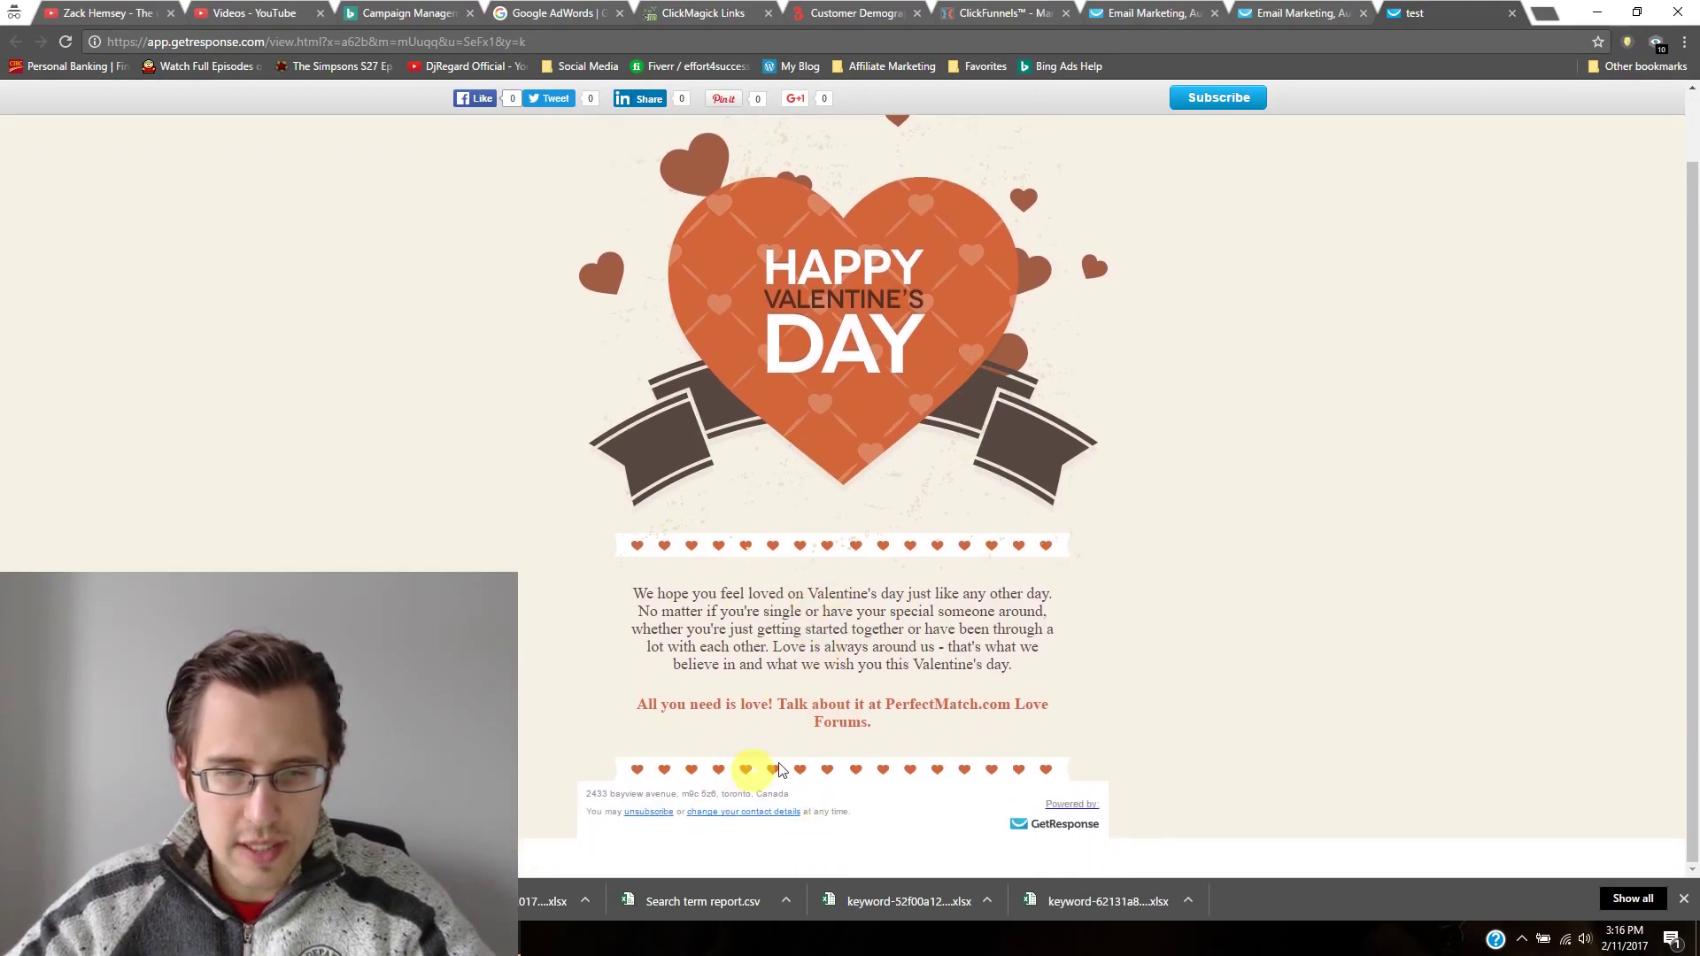
scroll(780, 743, up, 1)
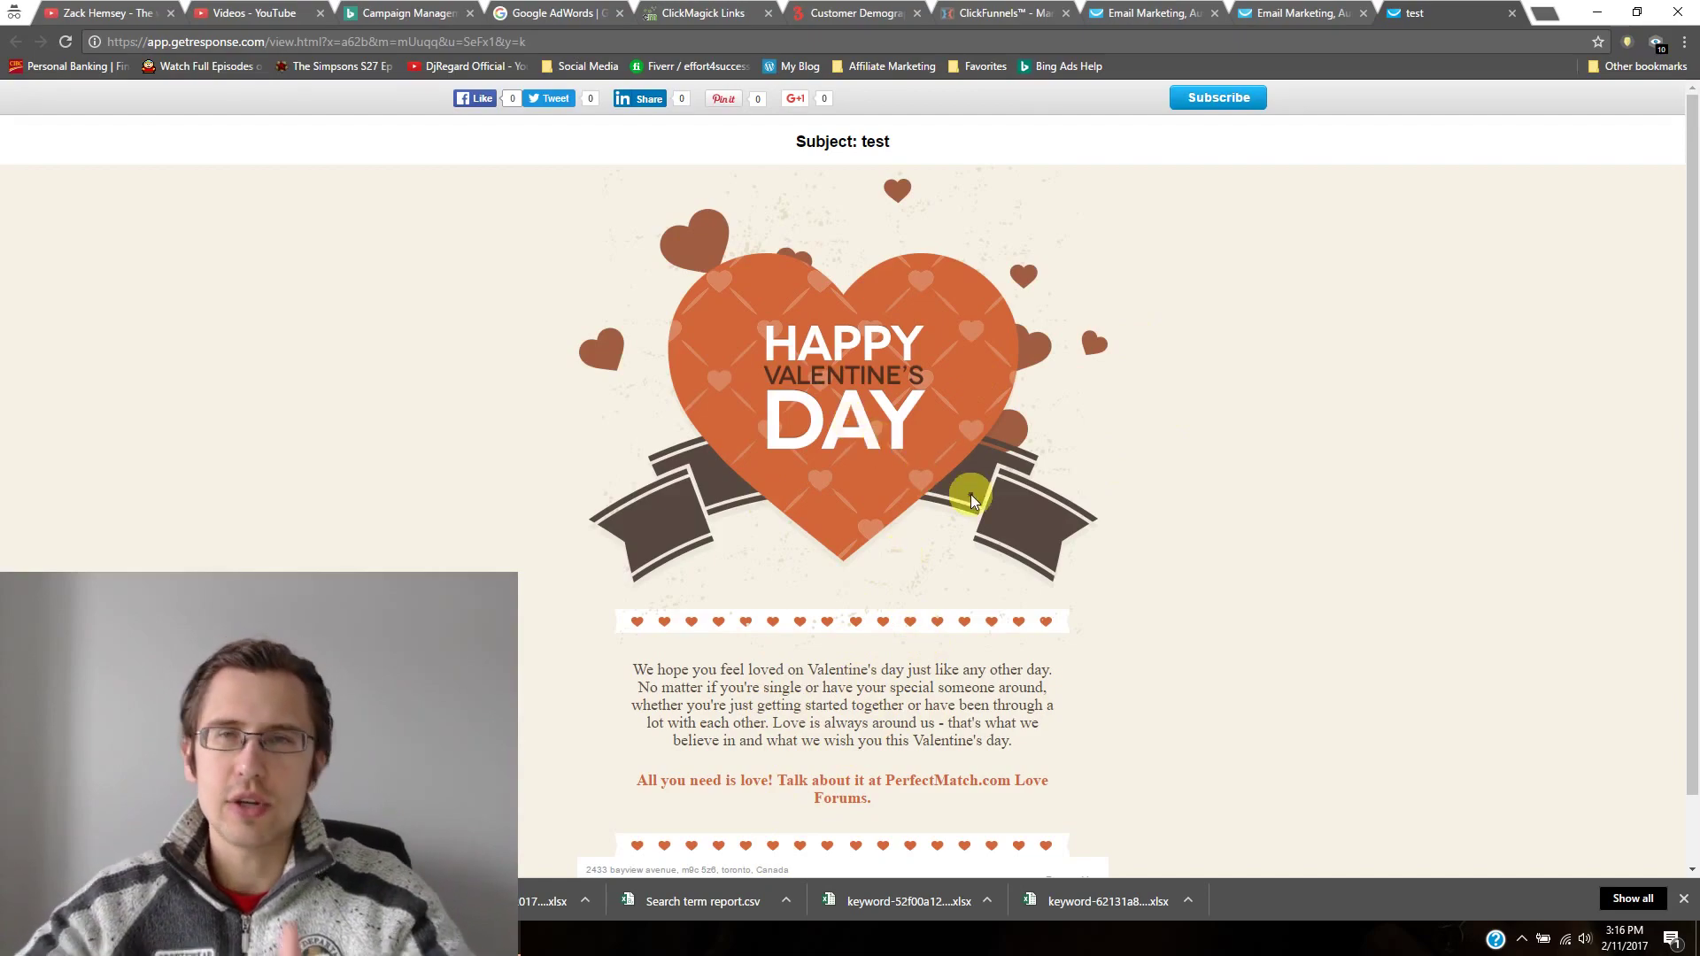
Load several more days into the time-based autoresponder calendar, then scroll back to the top
click(1512, 13)
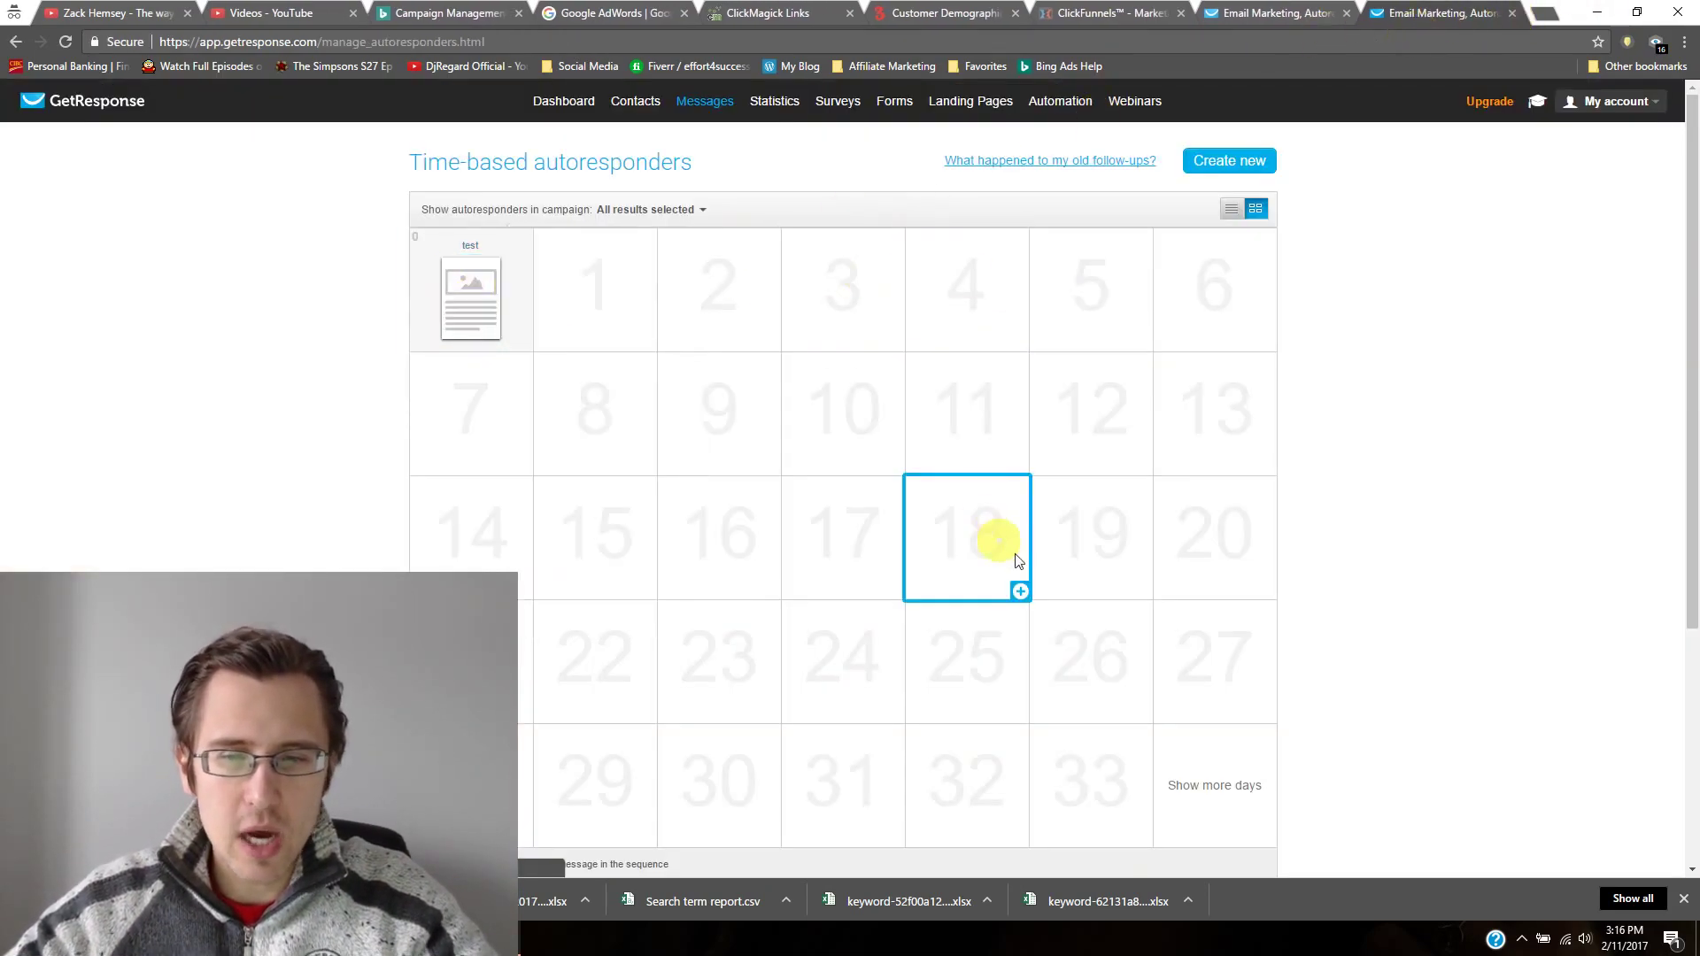
click(1209, 786)
scroll(1417, 623, down, 6)
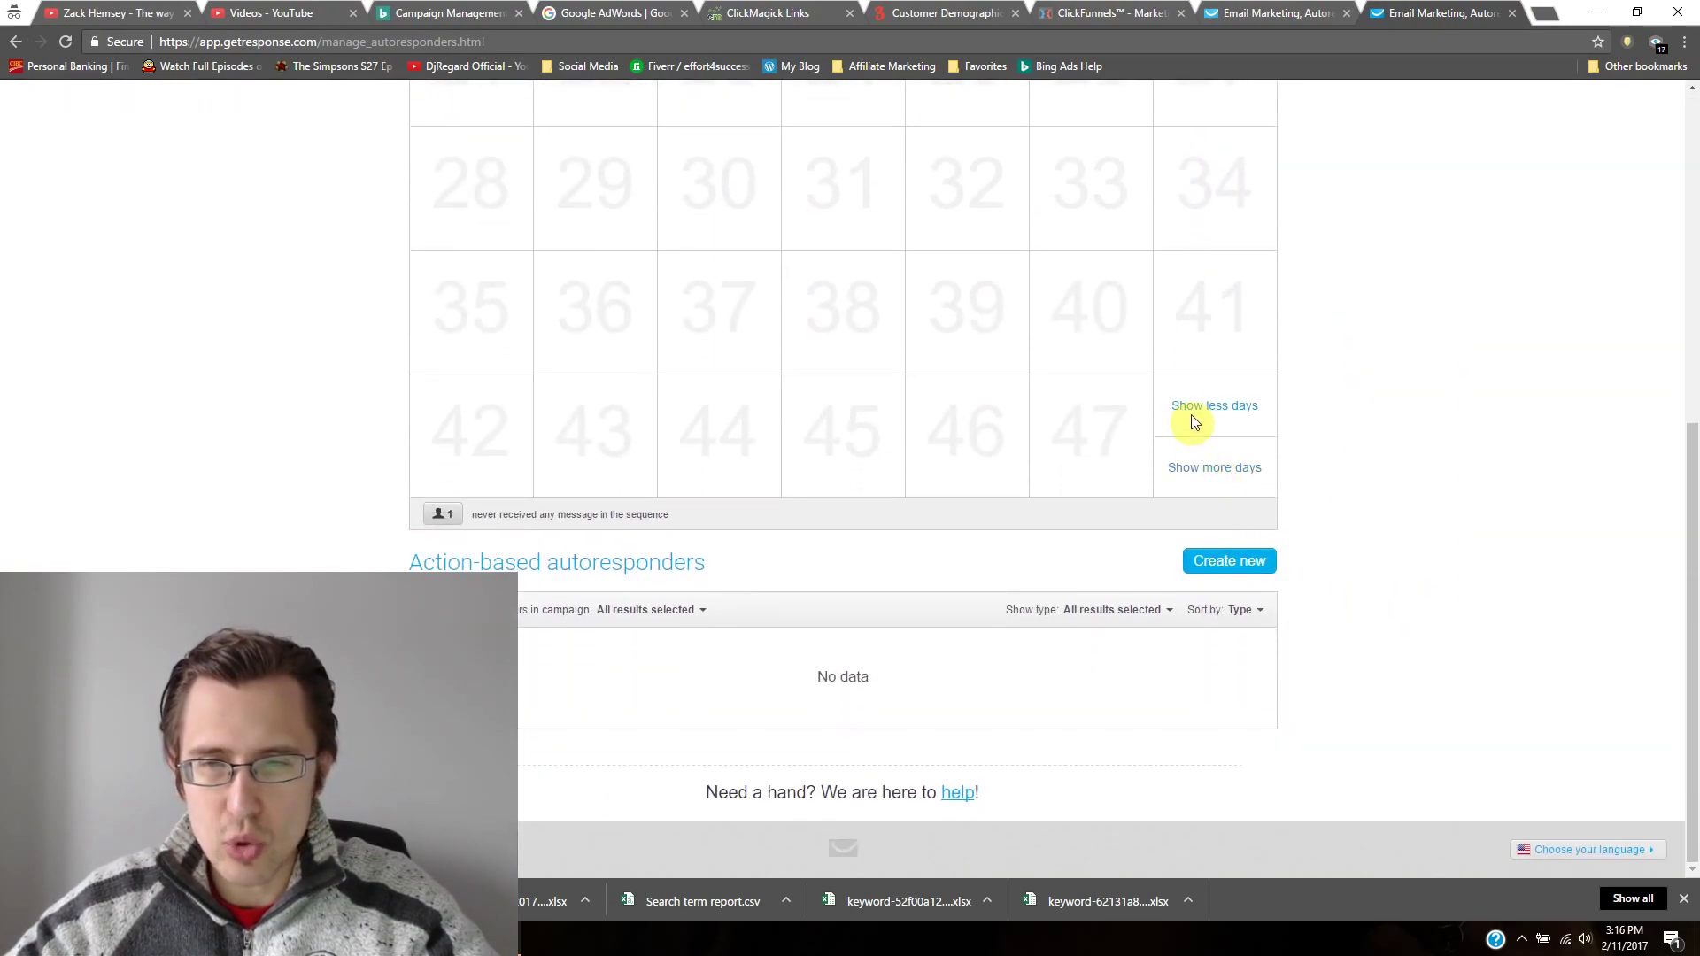
click(1222, 469)
scroll(1417, 584, down, 10)
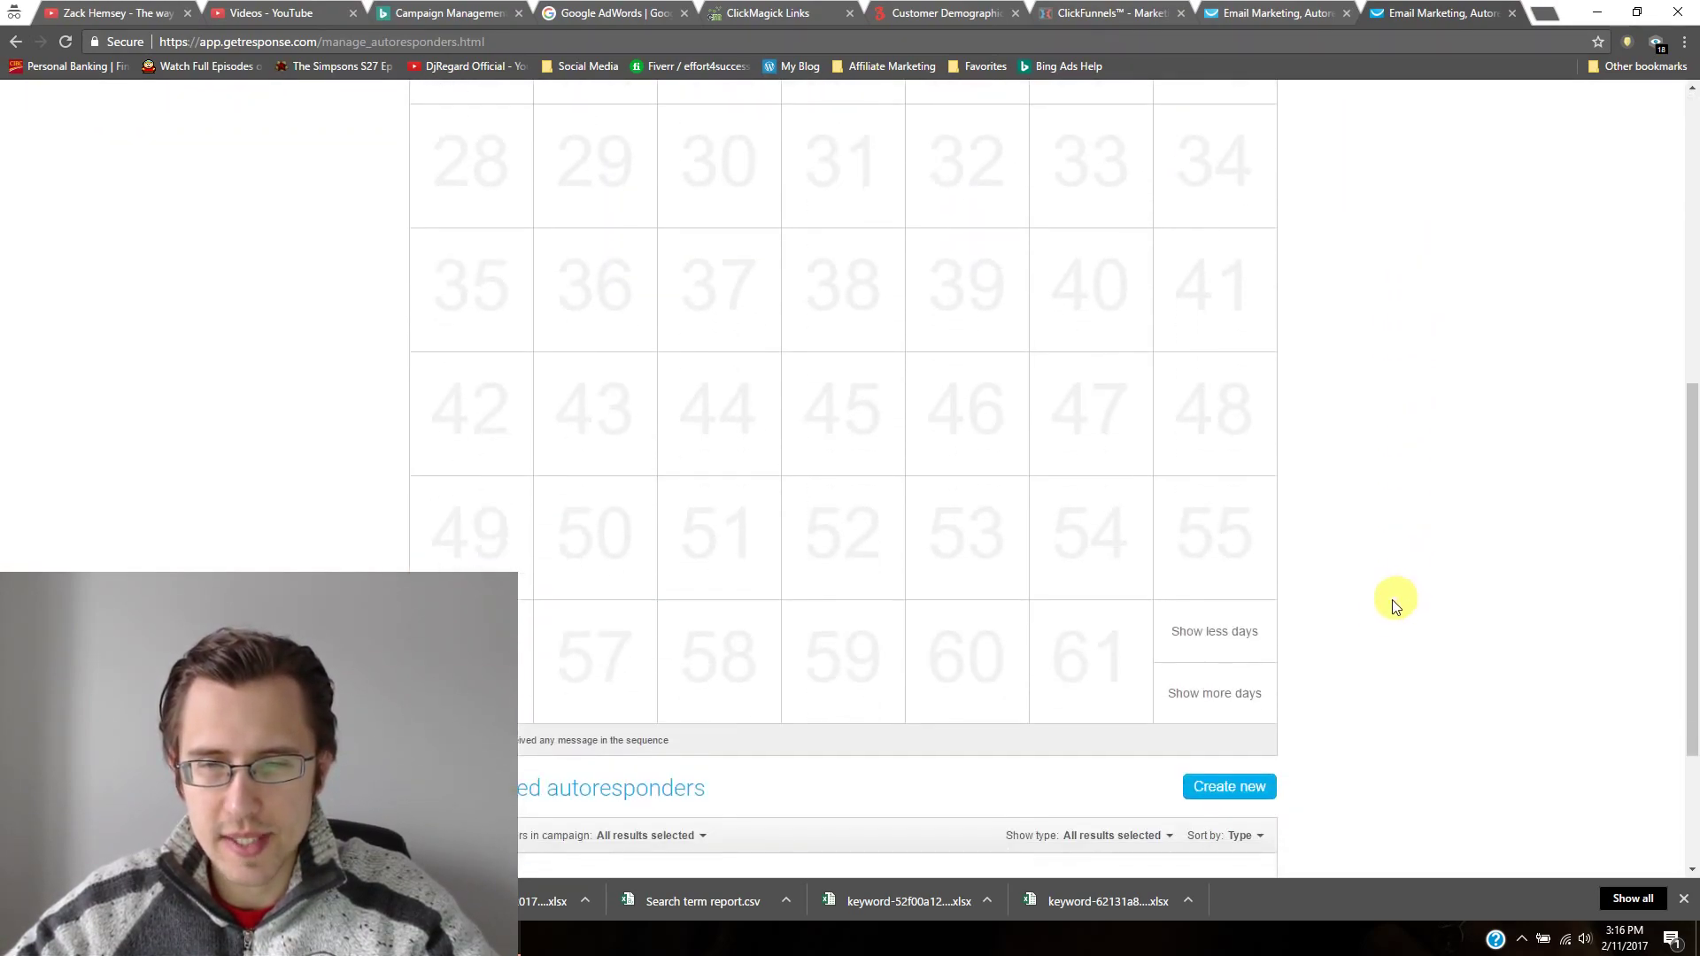
click(1237, 466)
scroll(1431, 614, down, 4)
drag(1694, 407, 1693, 643)
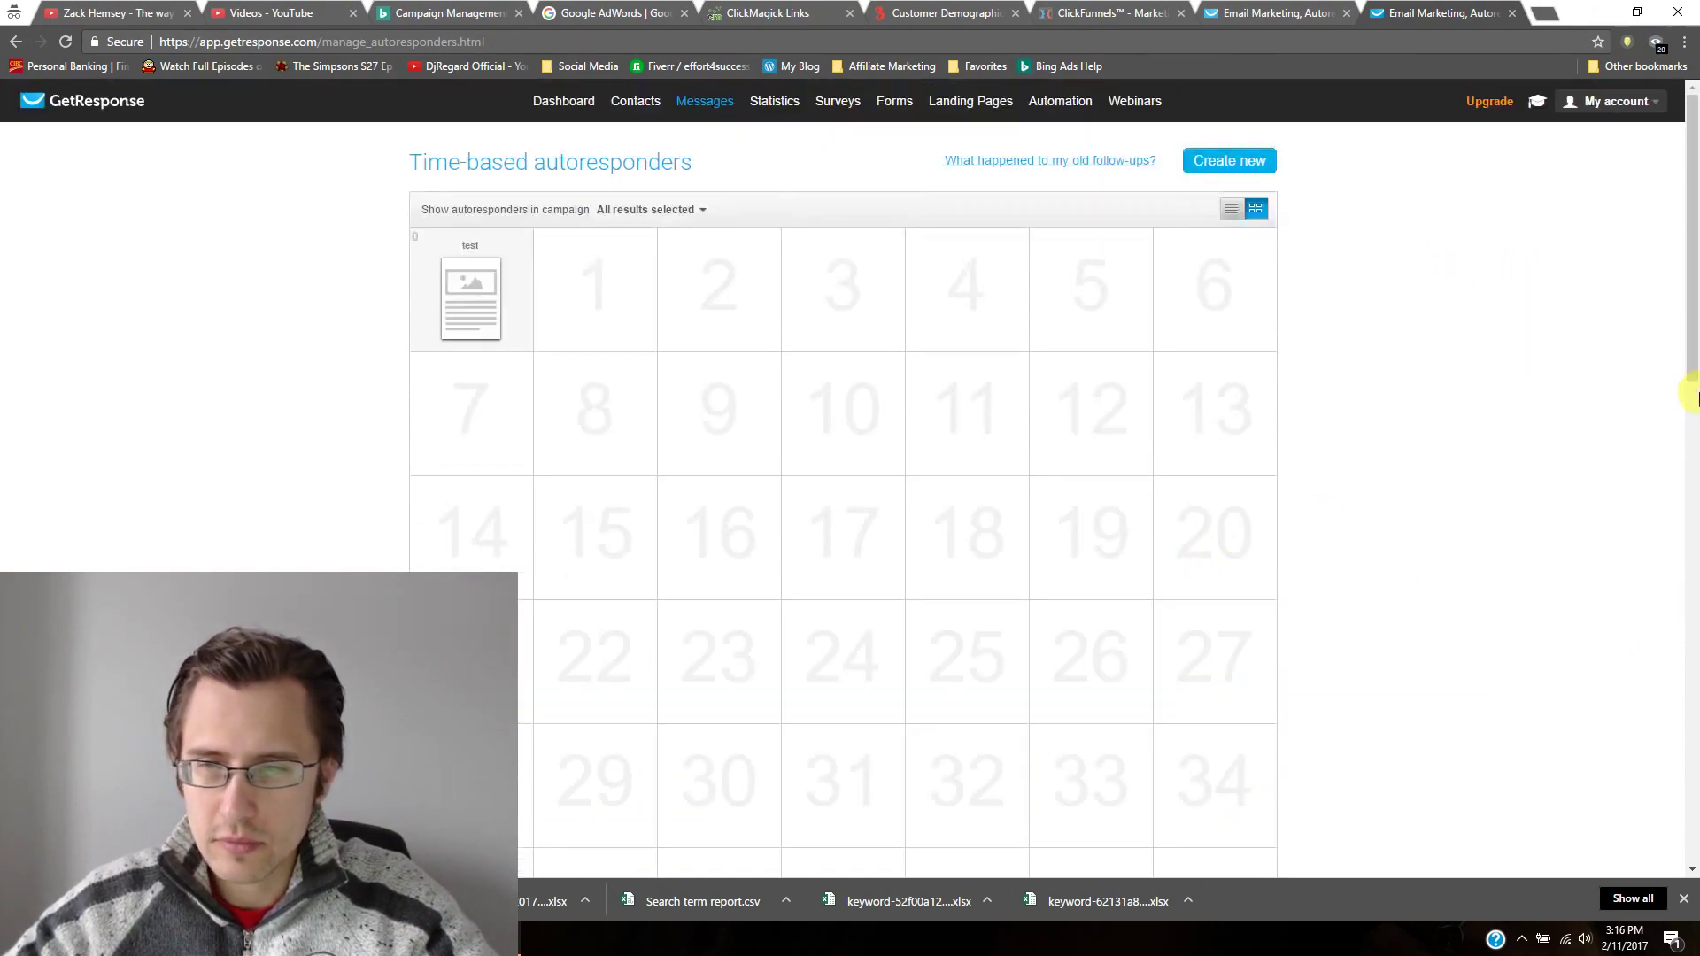
drag(1691, 399, 1691, 759)
click(1180, 558)
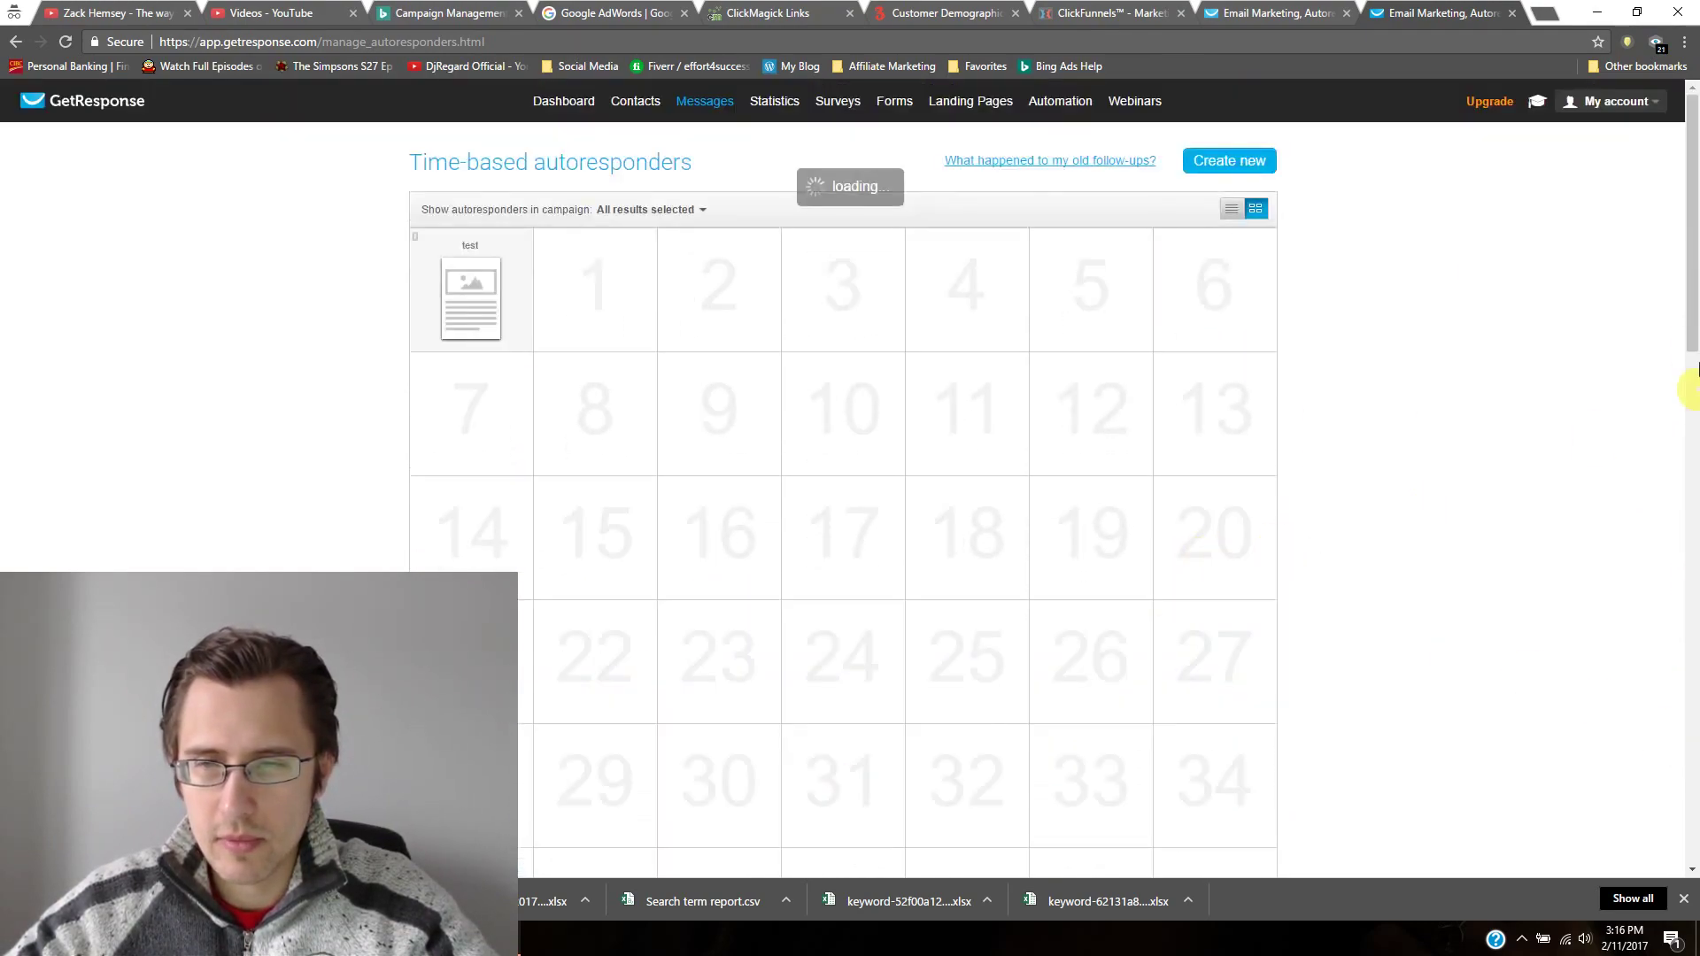
drag(1692, 355, 1655, 198)
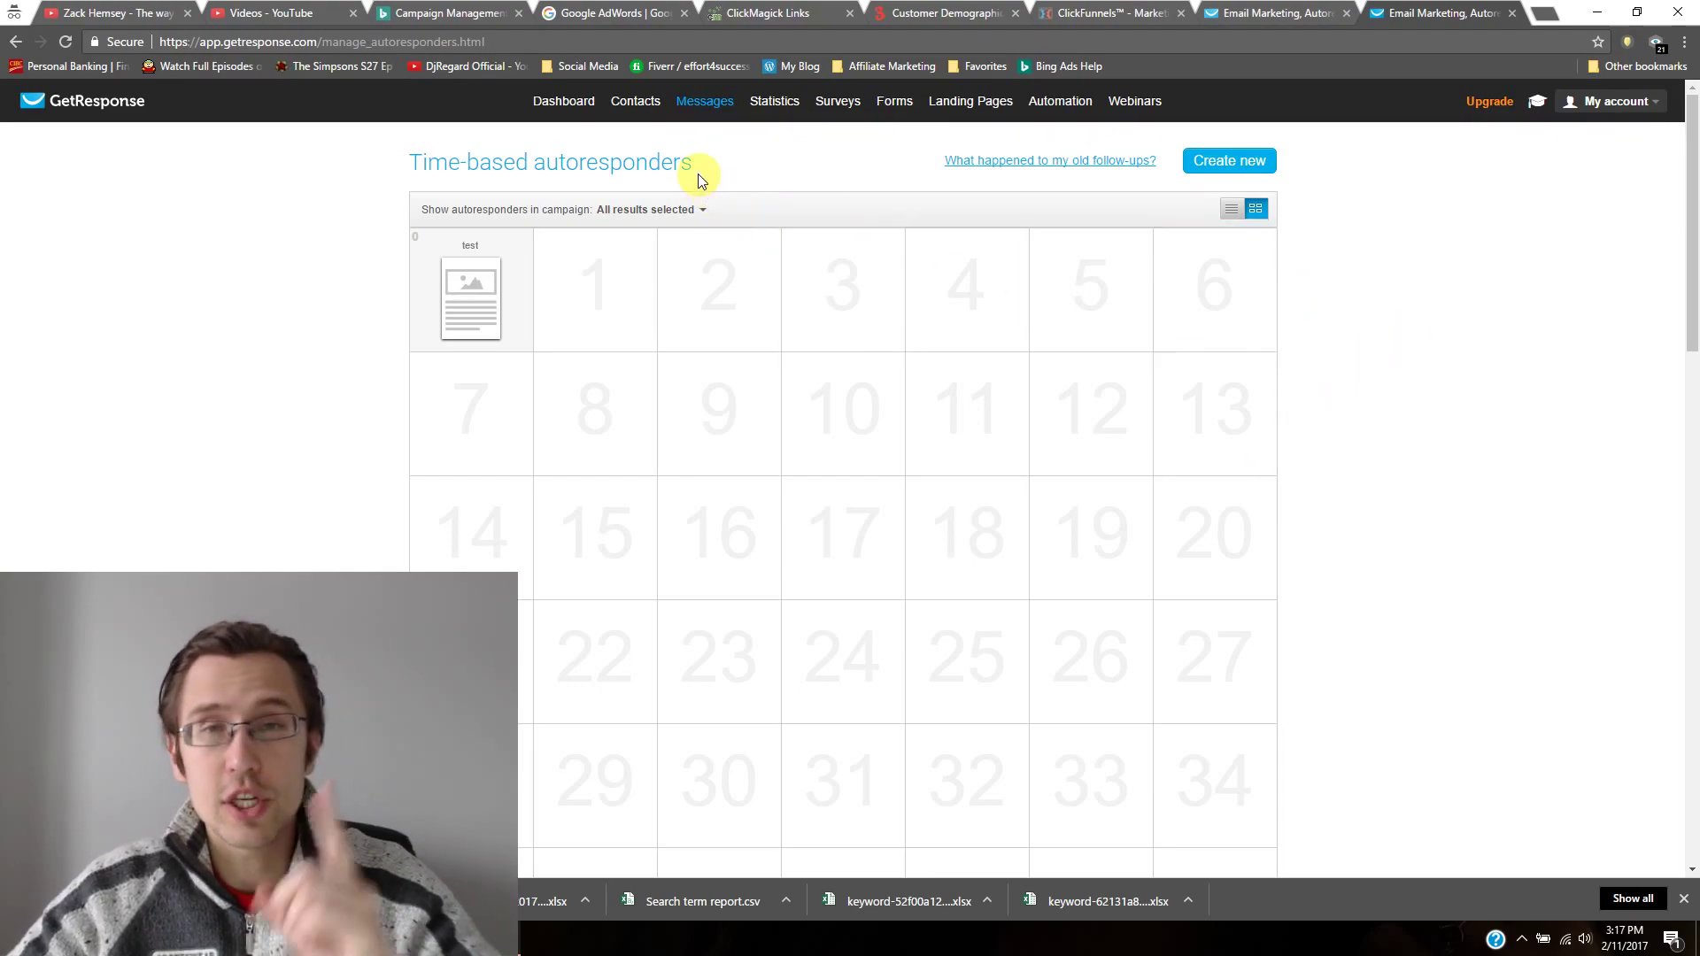
Bring up the Automation menu in the top navigation
mouse_move(706, 257)
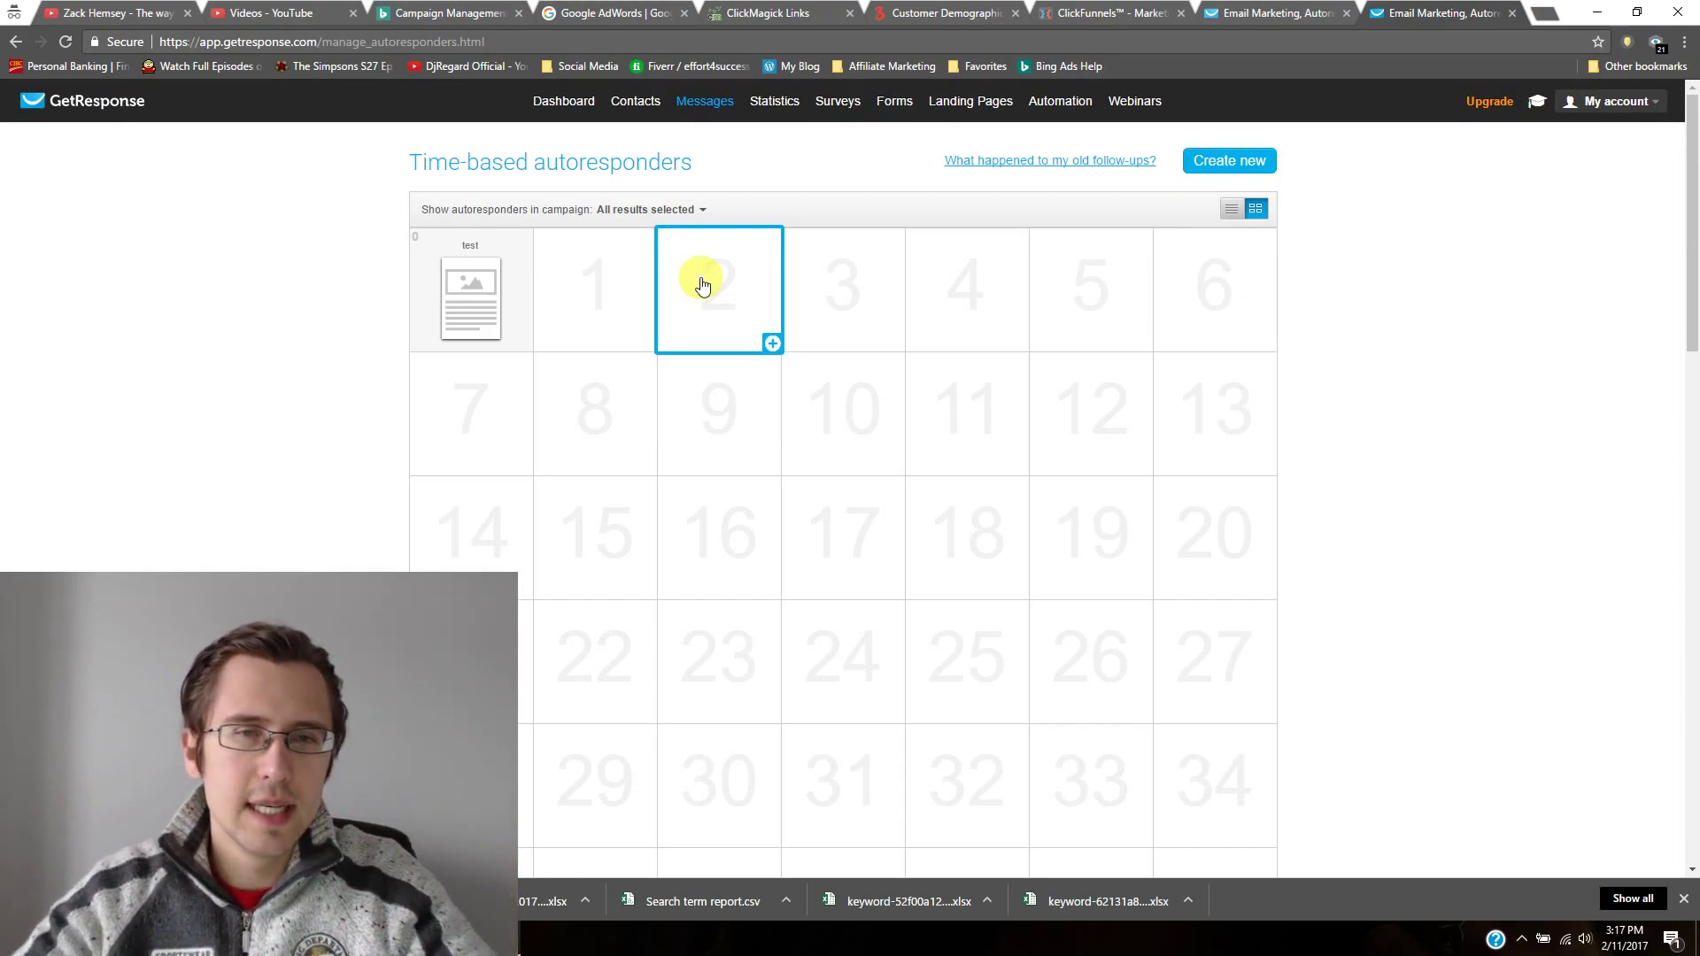
mouse_move(721, 118)
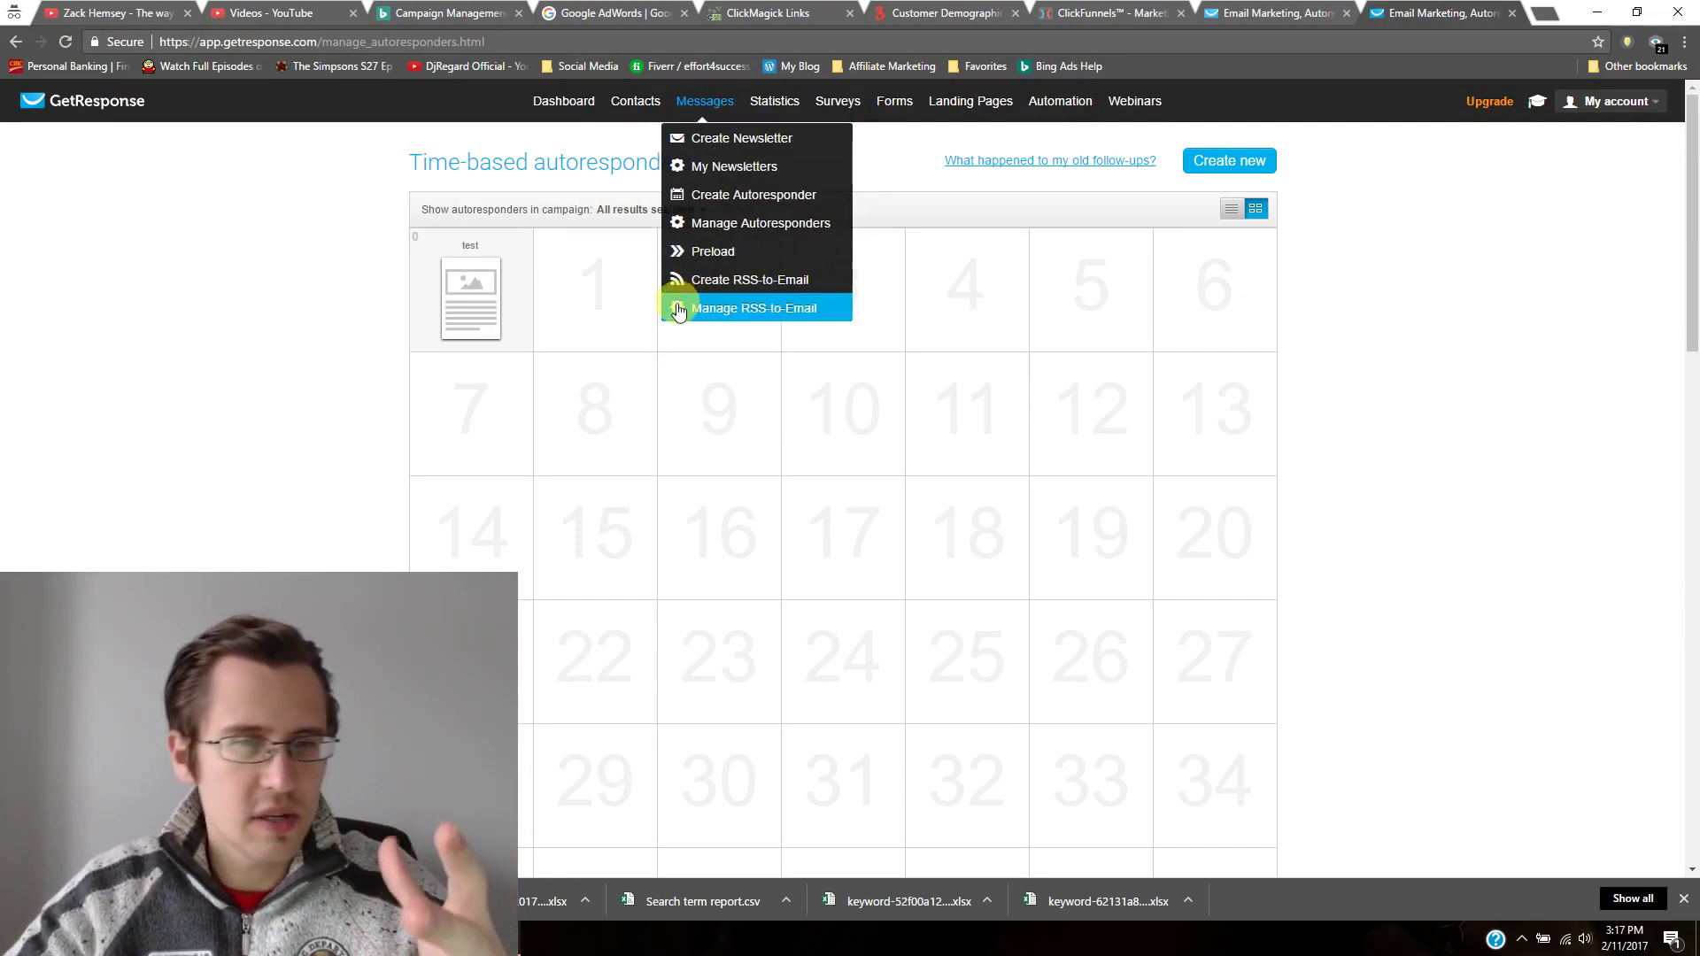
mouse_move(635, 438)
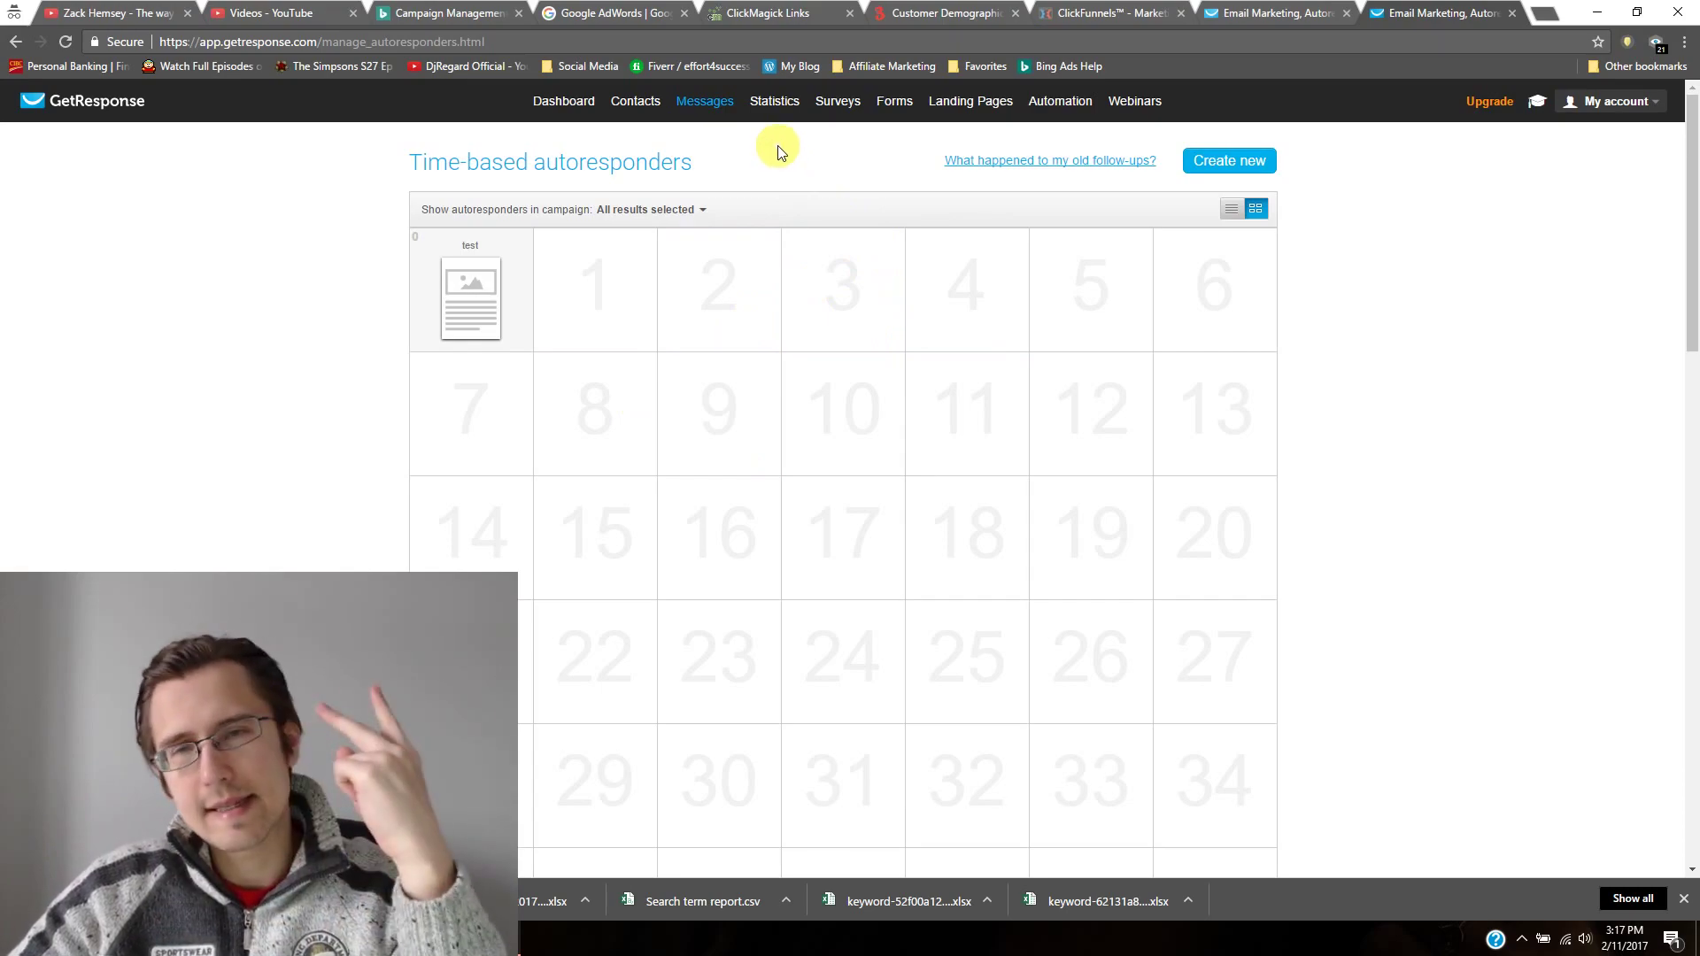
mouse_move(1048, 107)
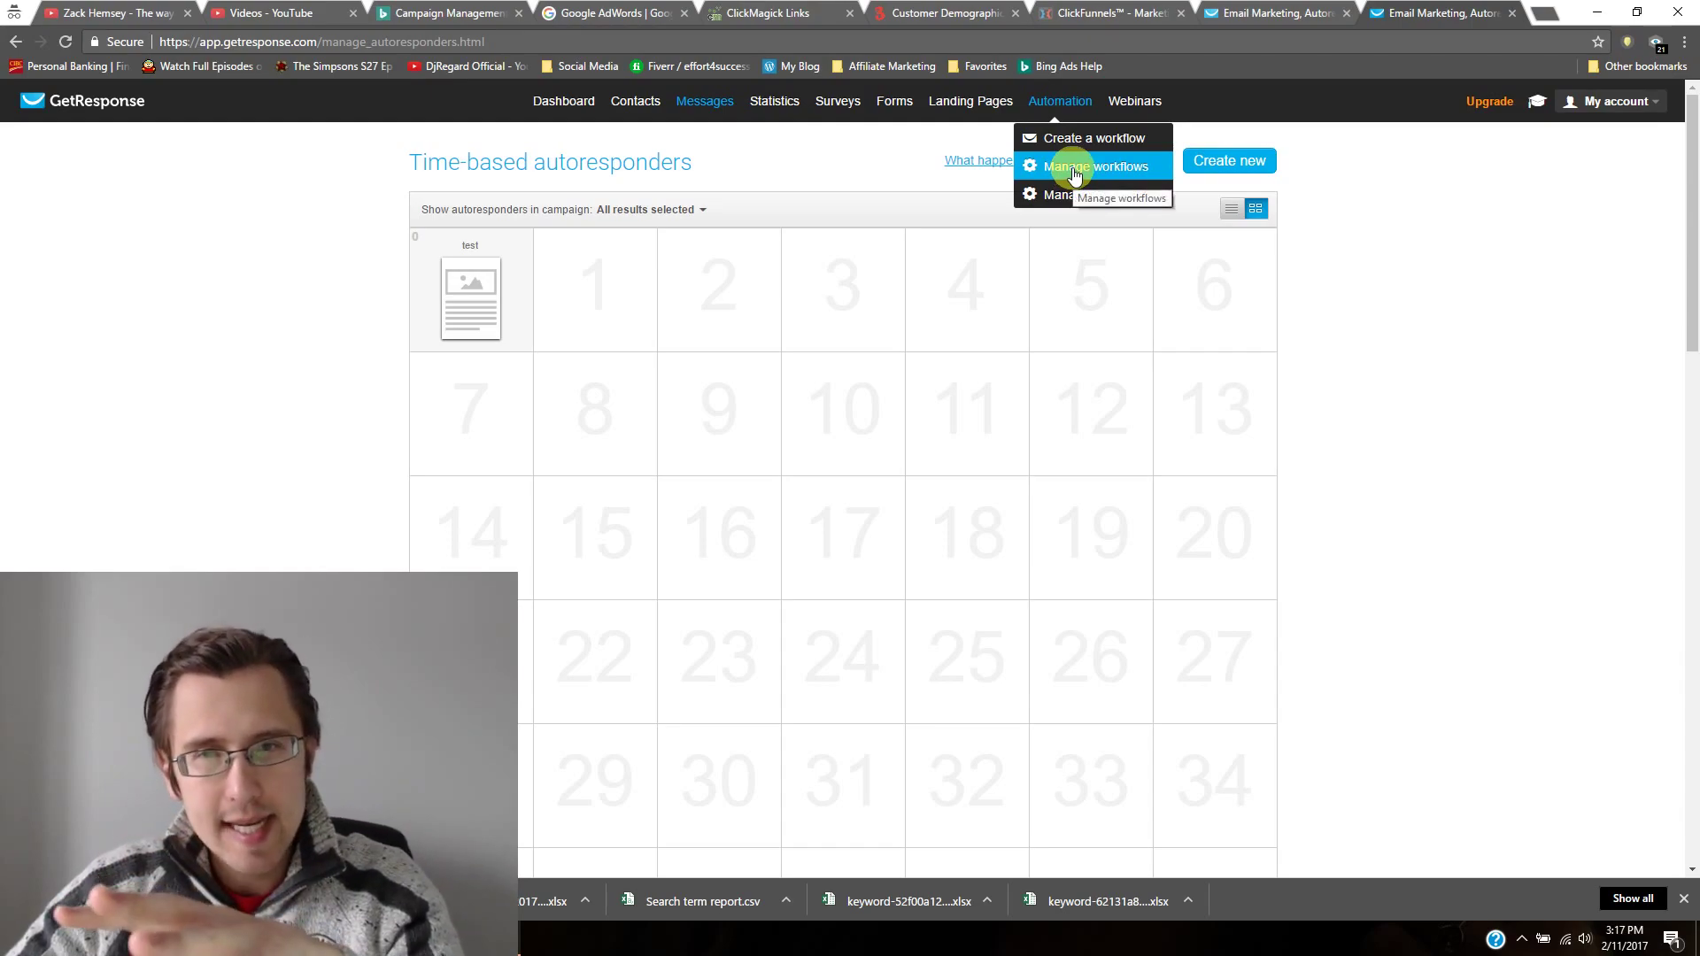
Create 'My very first automation workflow (tutorial)' with a Subscribes trigger and the tutorial turned off
click(1091, 144)
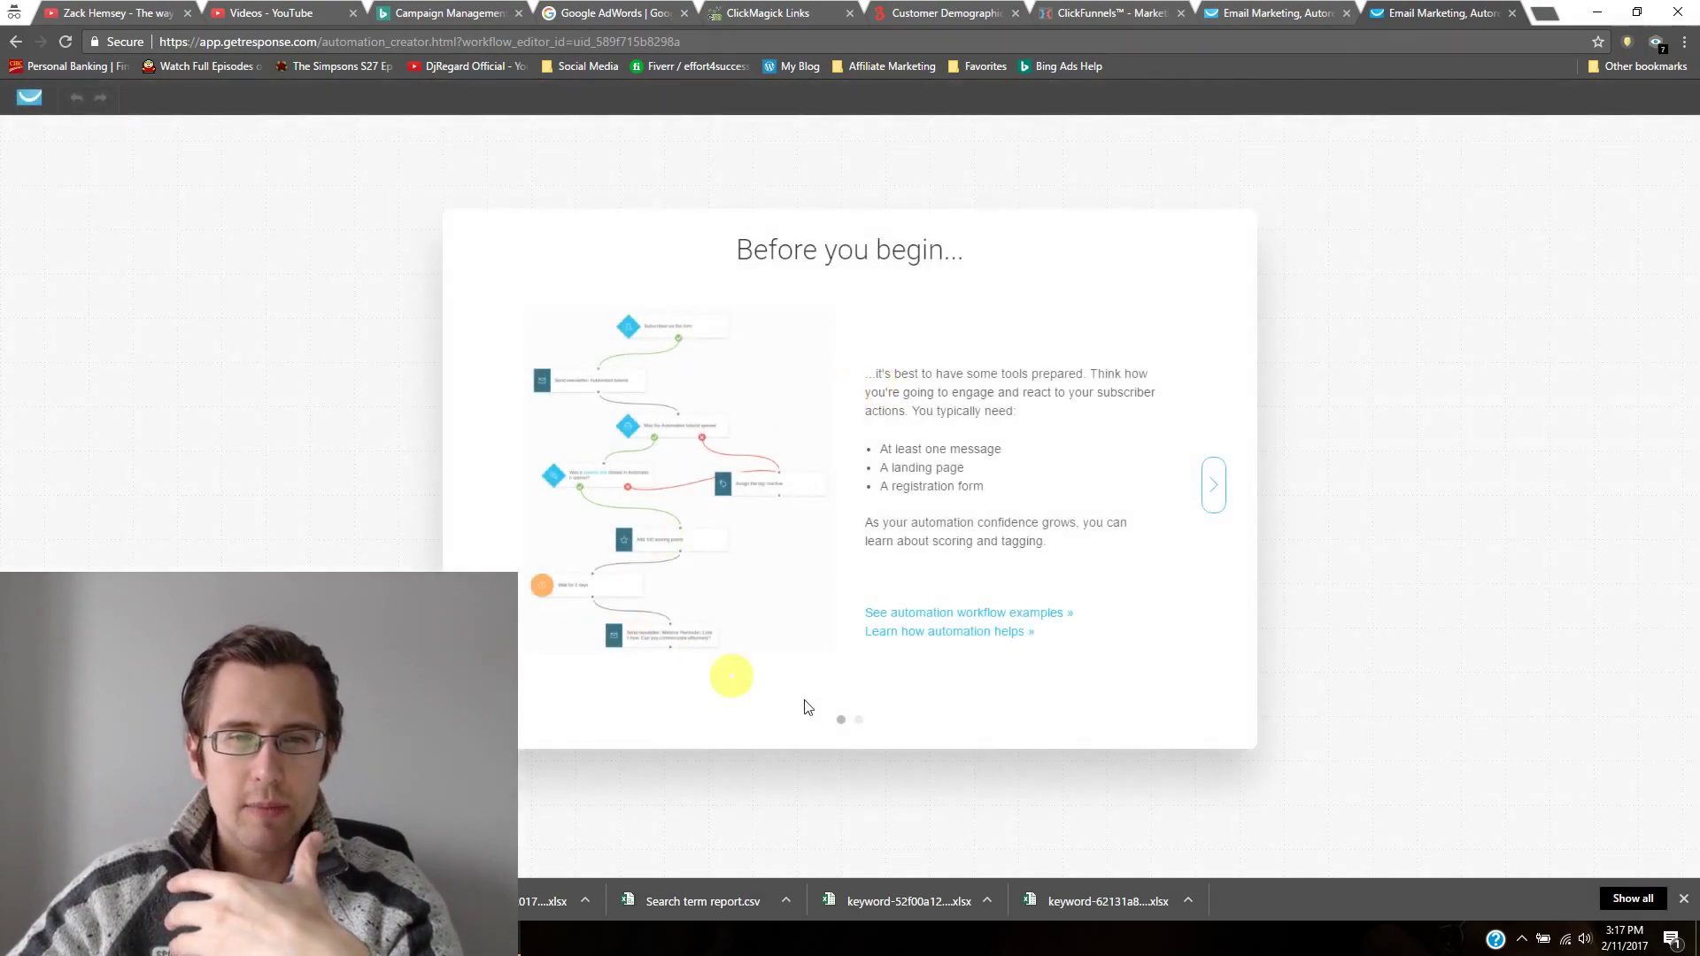
click(1214, 484)
click(1220, 483)
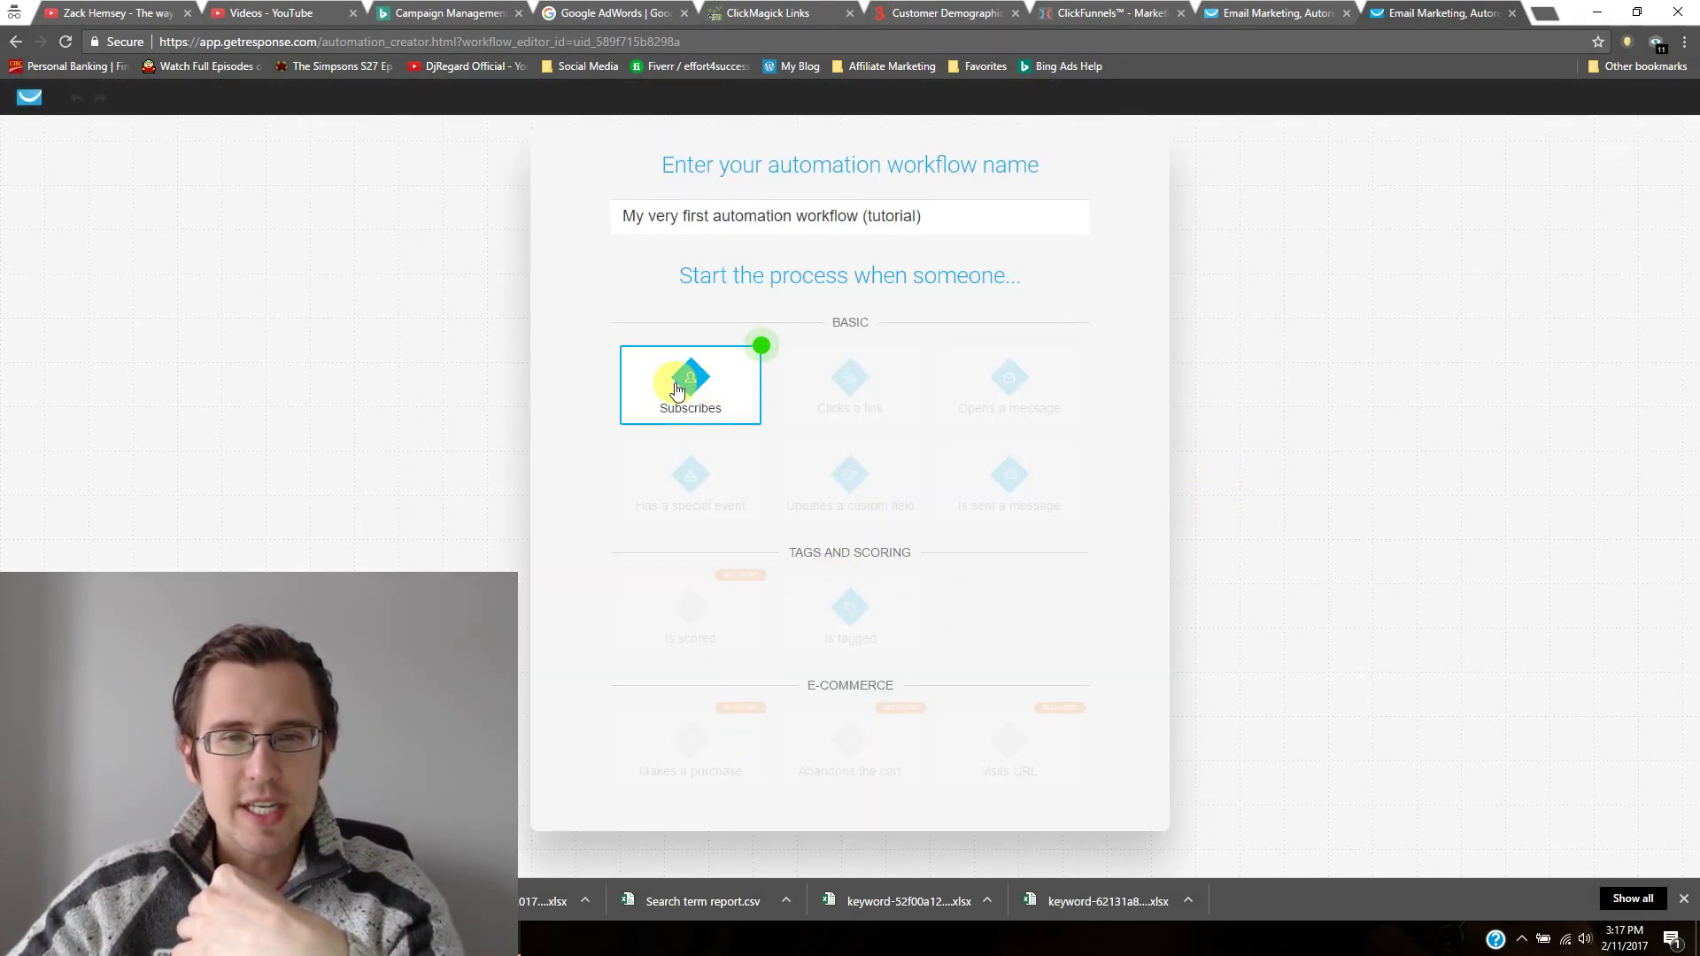
click(677, 389)
click(1512, 99)
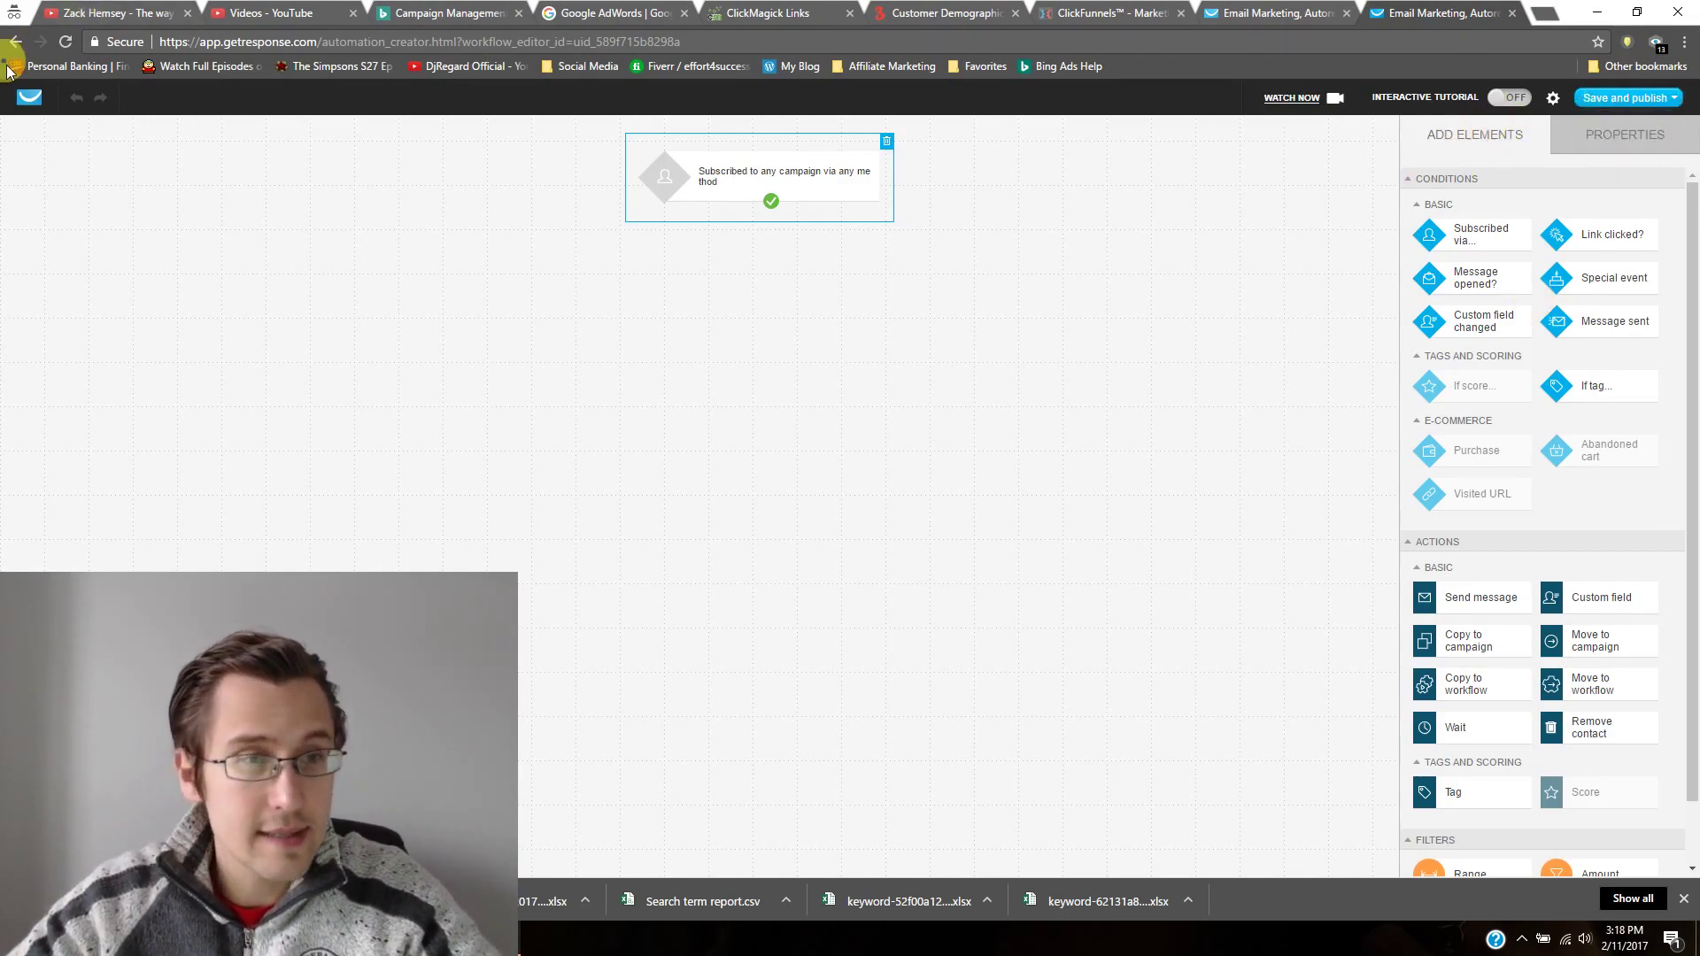
Choose Save and exit from the workflow's Save and publish menu
click(1613, 99)
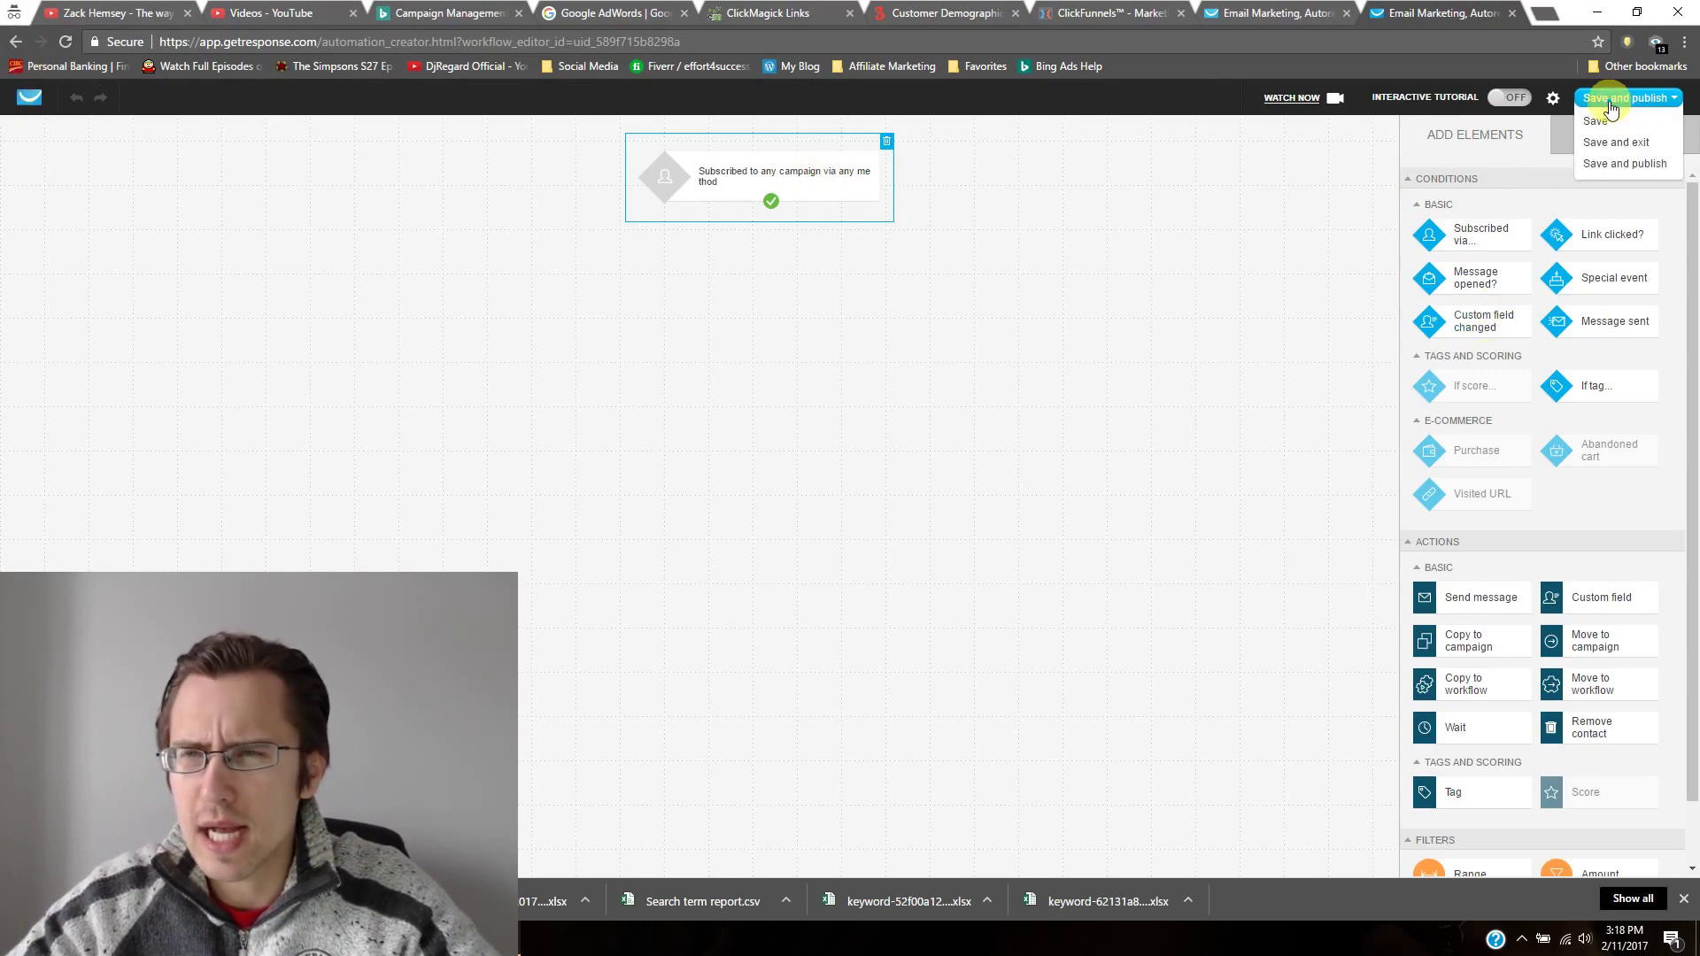
click(1611, 147)
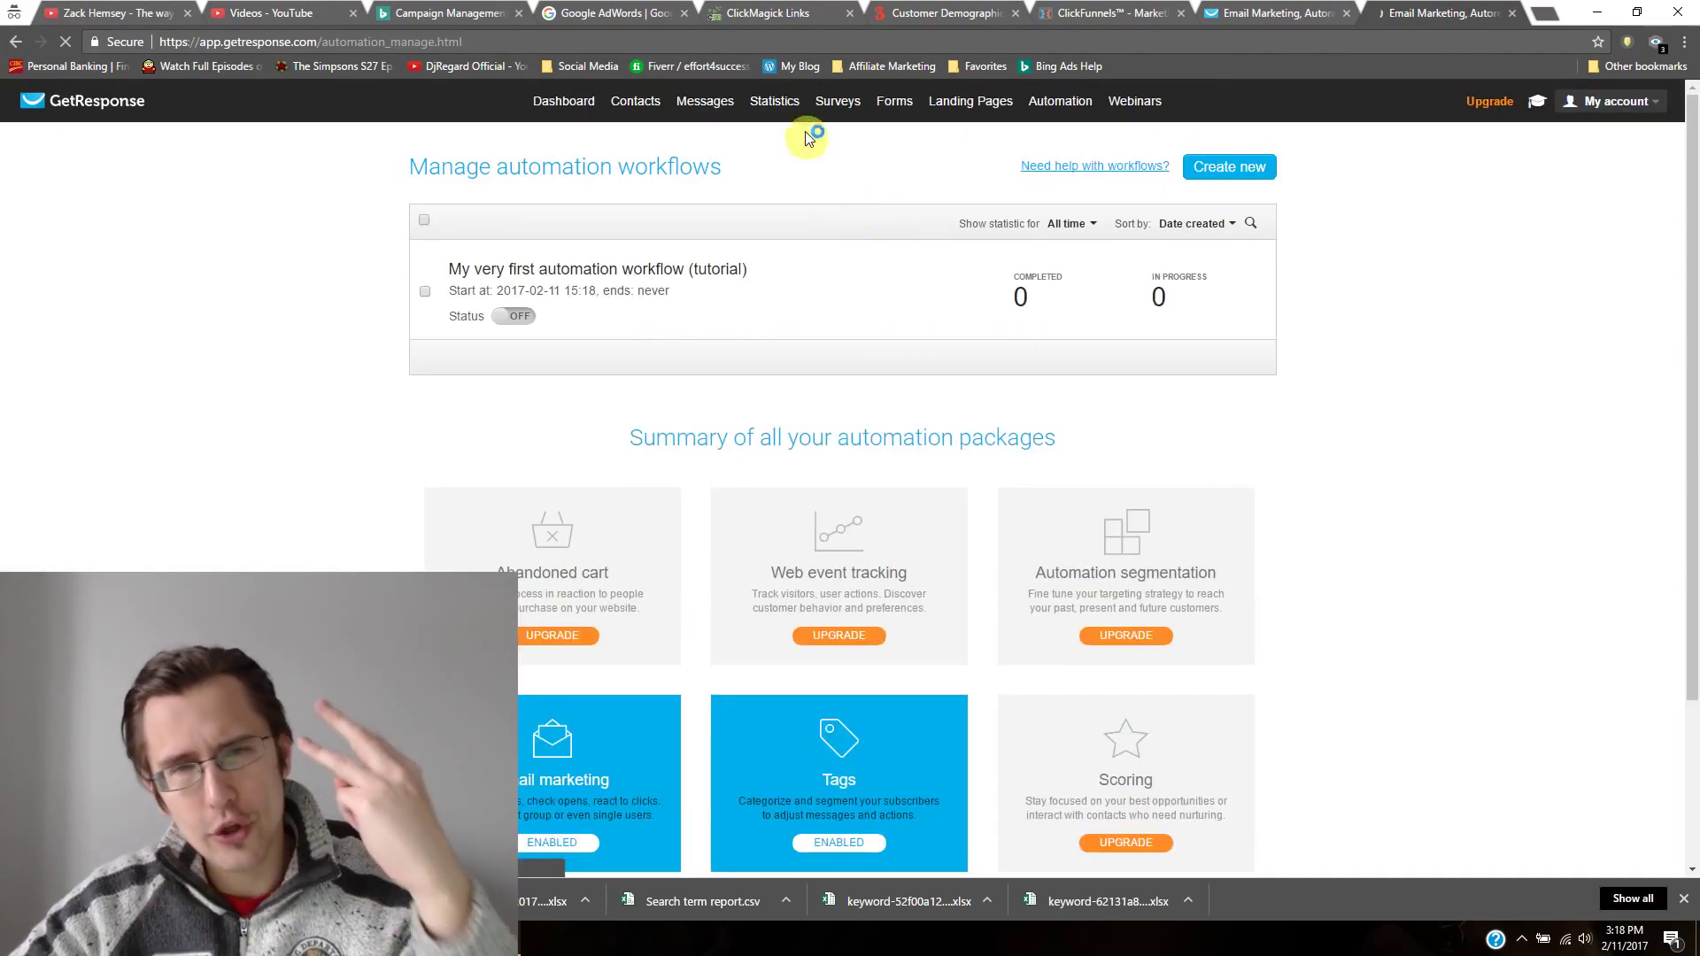
mouse_move(769, 105)
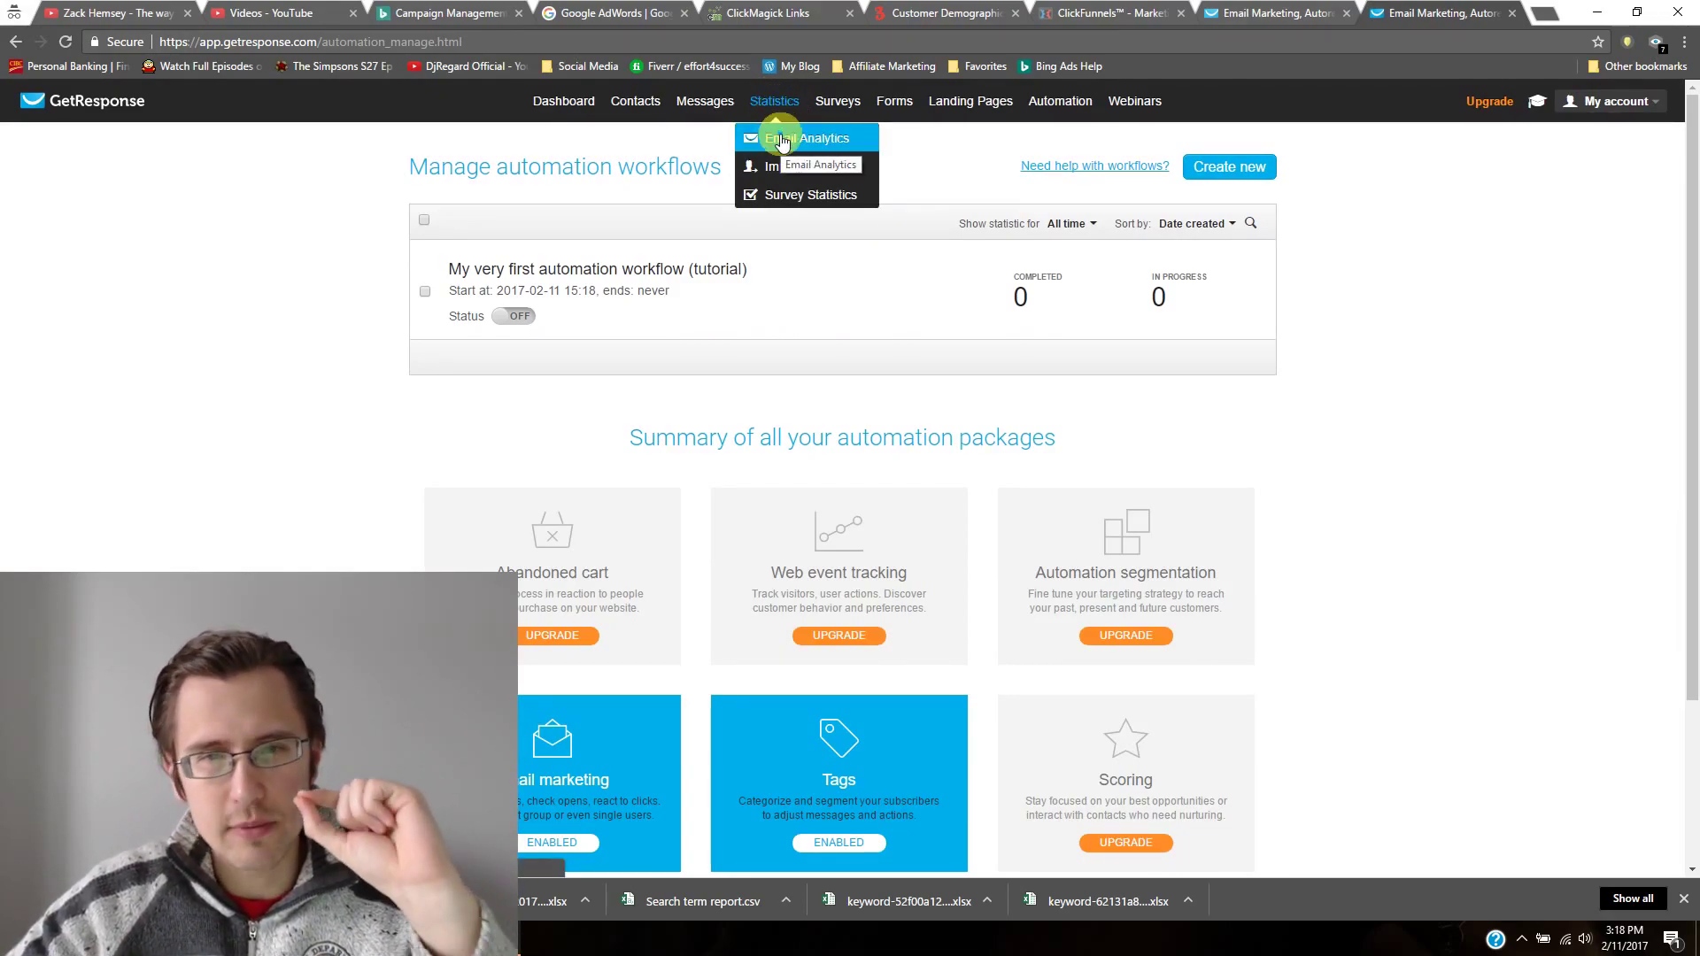
Open Email Analytics from the Statistics menu
click(780, 142)
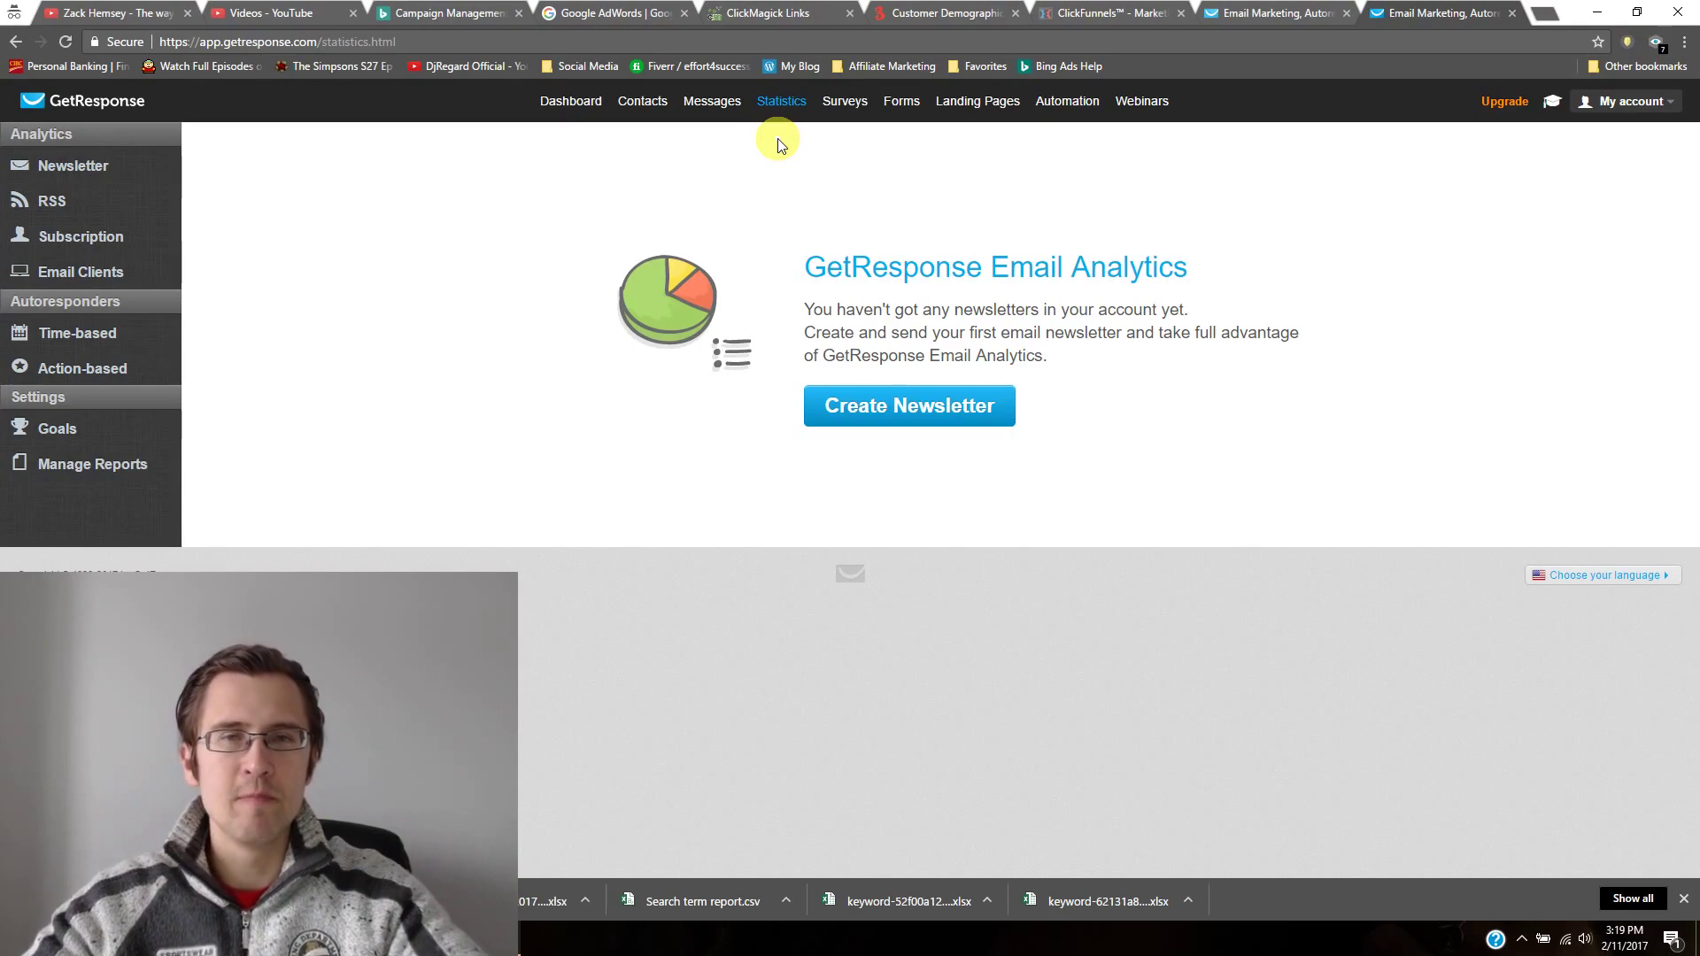
Return to the Dashboard from the top navigation bar
click(582, 108)
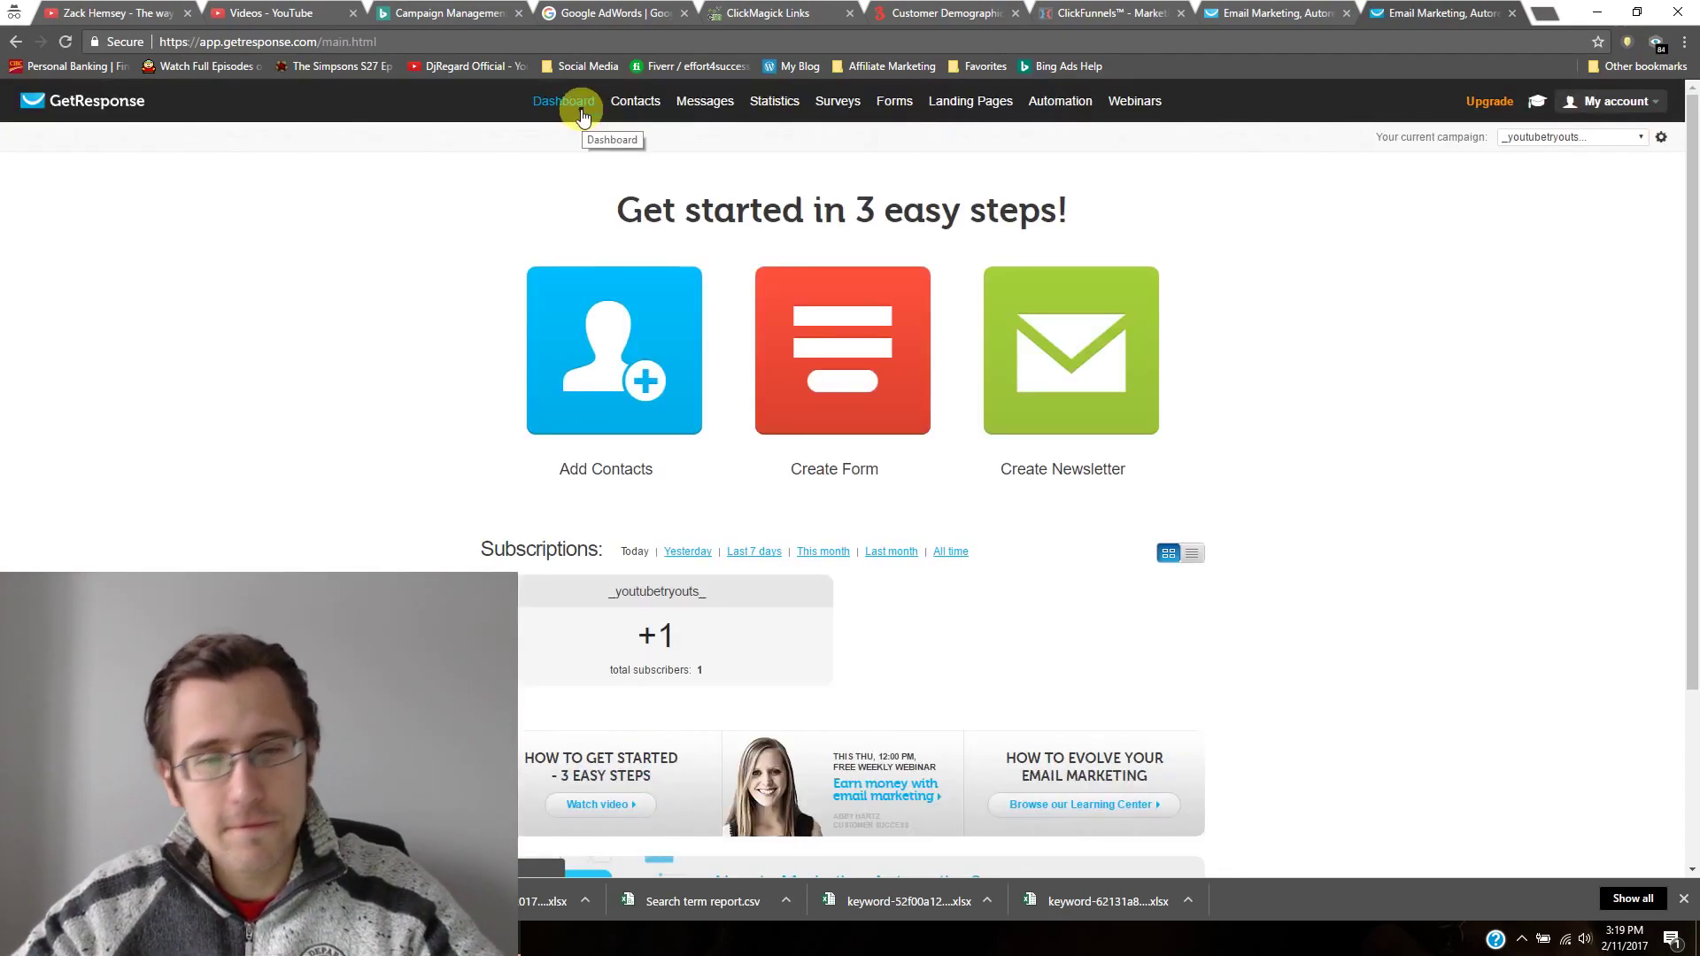
mouse_move(962, 114)
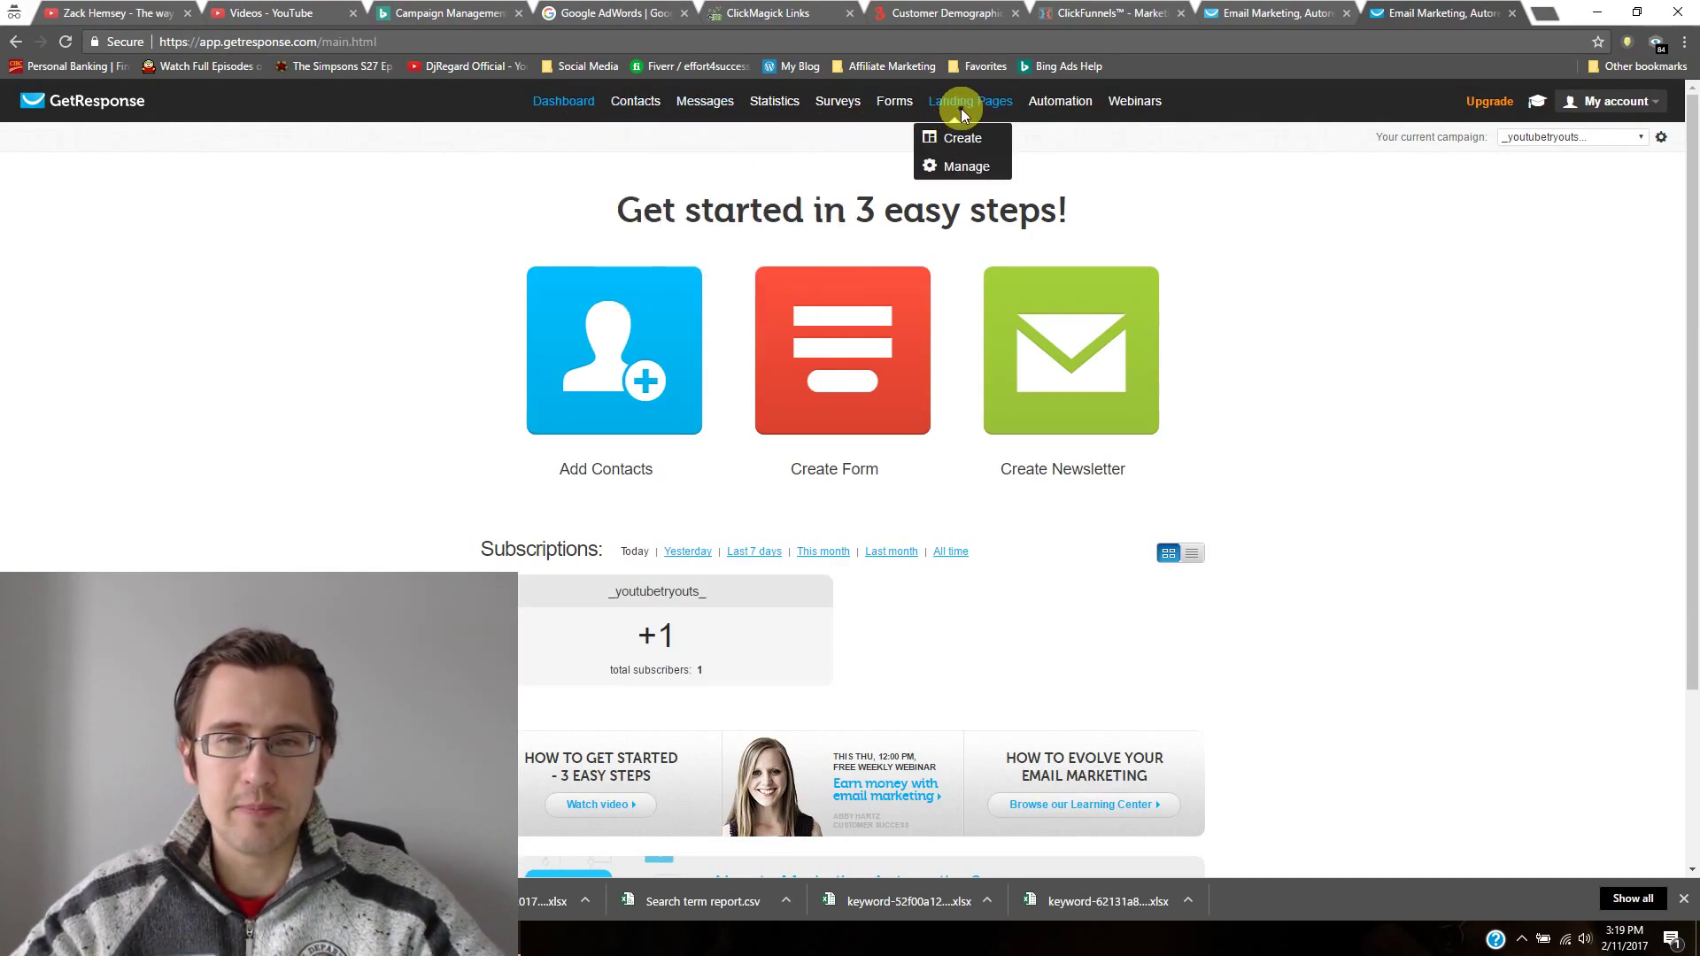